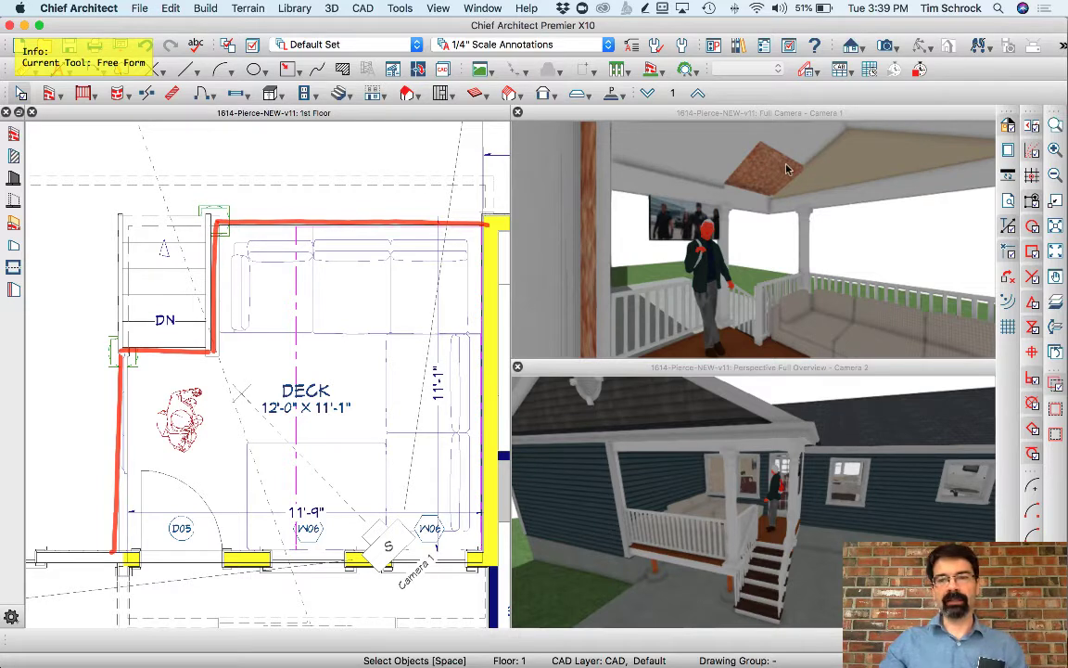
mouse_move(751, 162)
left_mouse_down()
mouse_move(741, 195)
mouse_move(777, 164)
mouse_move(734, 192)
mouse_move(786, 178)
mouse_move(743, 164)
left_mouse_up()
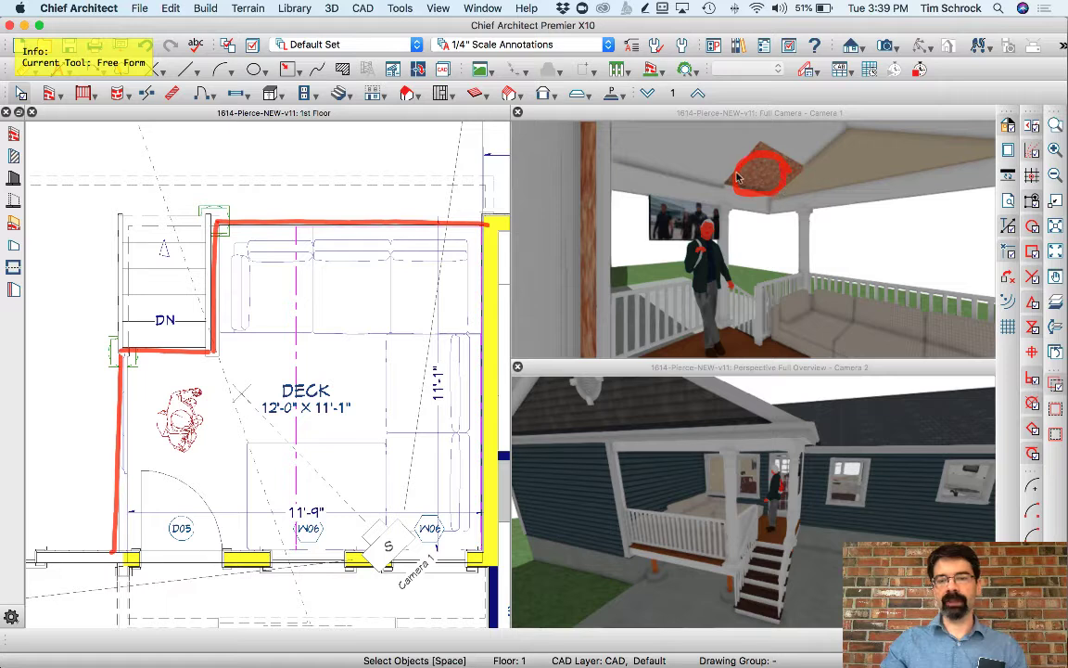
mouse_move(786, 557)
left_mouse_down()
mouse_move(735, 564)
mouse_move(770, 559)
mouse_move(782, 509)
mouse_move(747, 493)
mouse_move(726, 555)
mouse_move(791, 548)
left_mouse_up()
key("Delete")
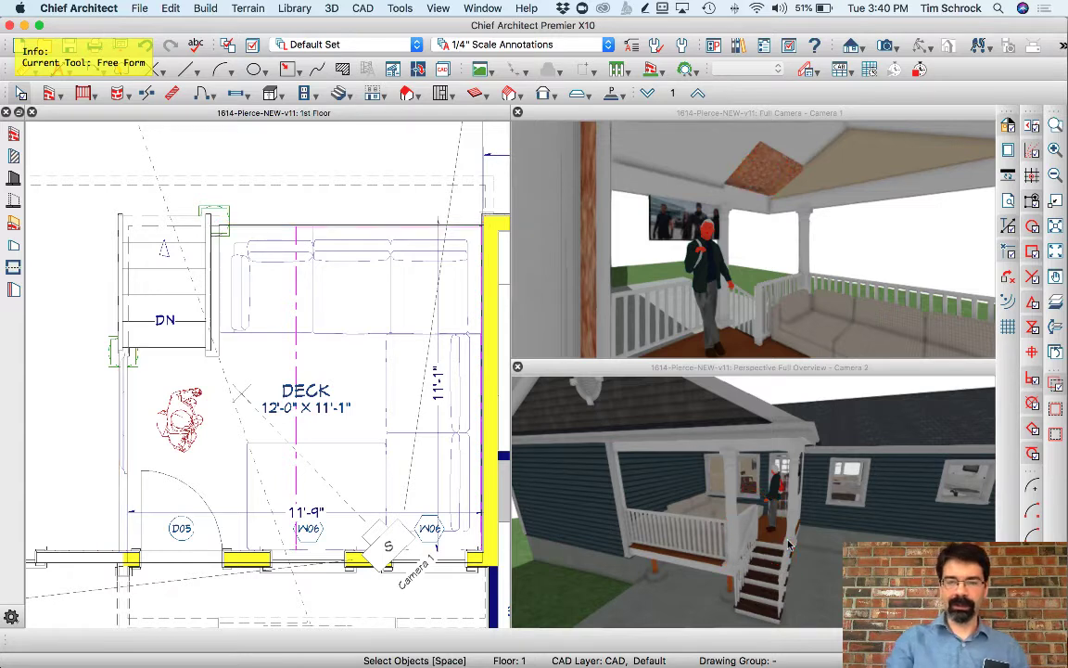
key("r")
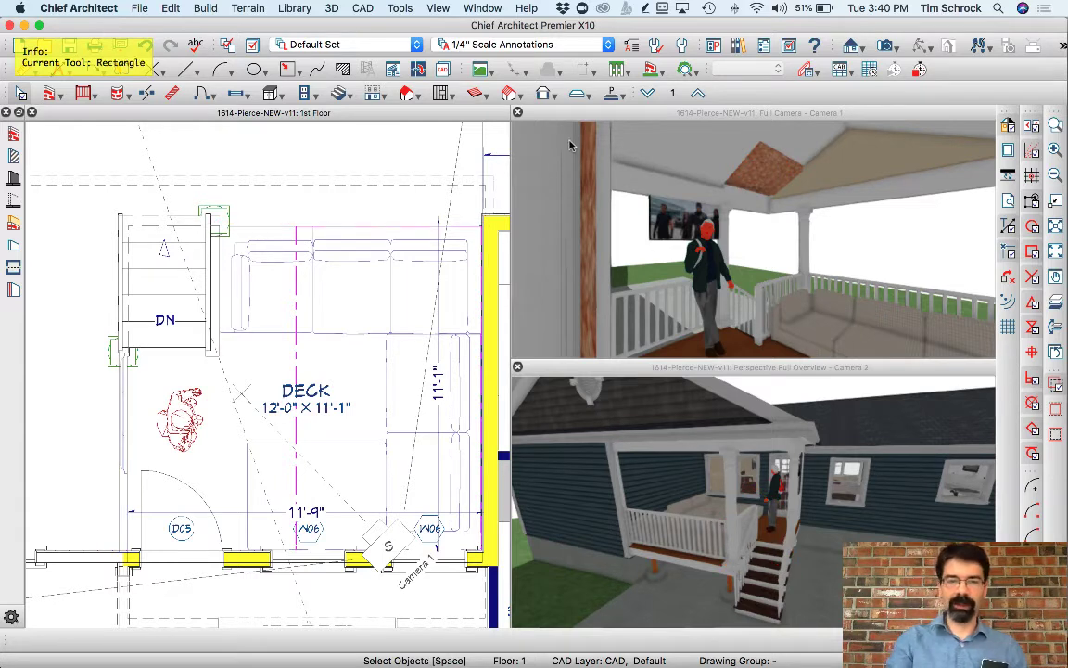
key("Escape")
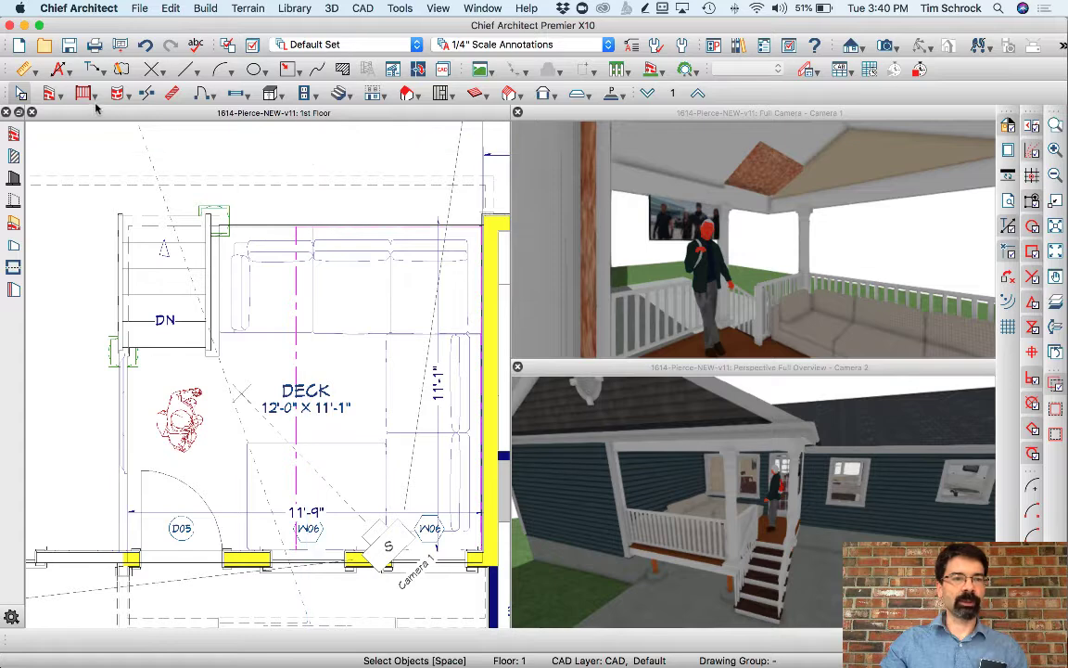
Draw room dividers along the stairs' outer side, about 4'-5 11/16" long, and across their lower end, about 3'-0 1/2" long
left_click(53, 94)
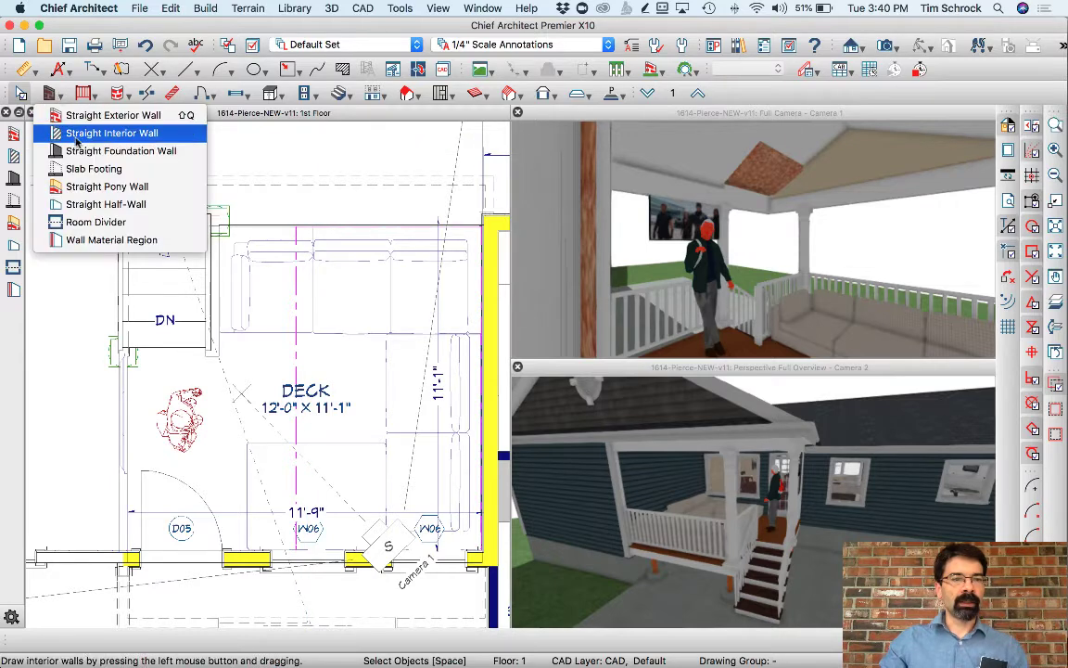
left_click(86, 226)
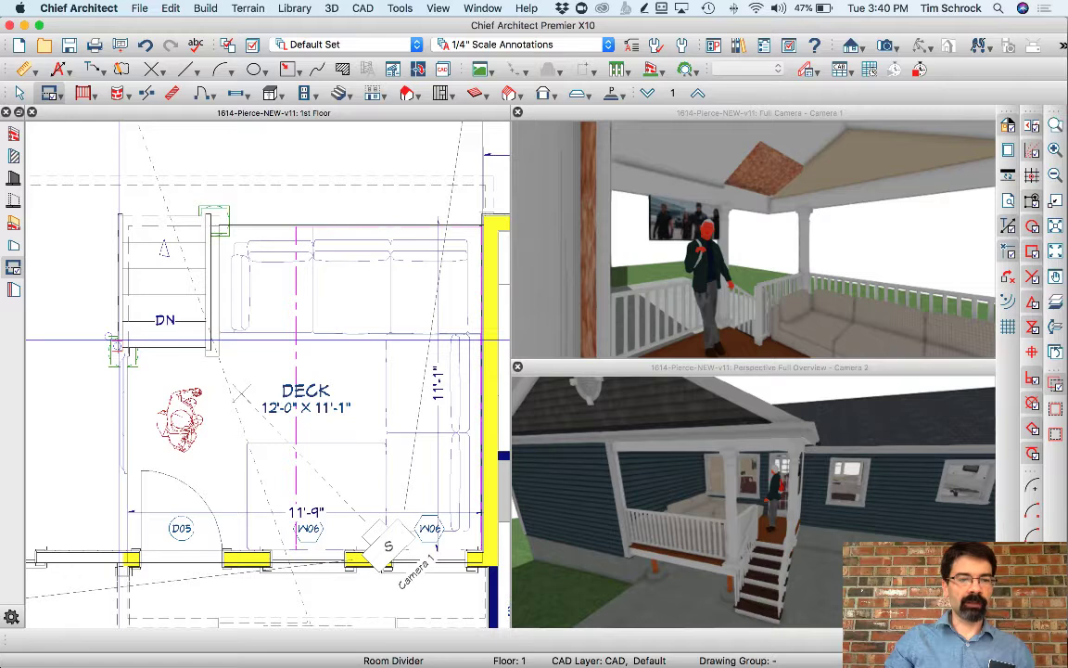
left_click_drag(118, 340, 119, 218)
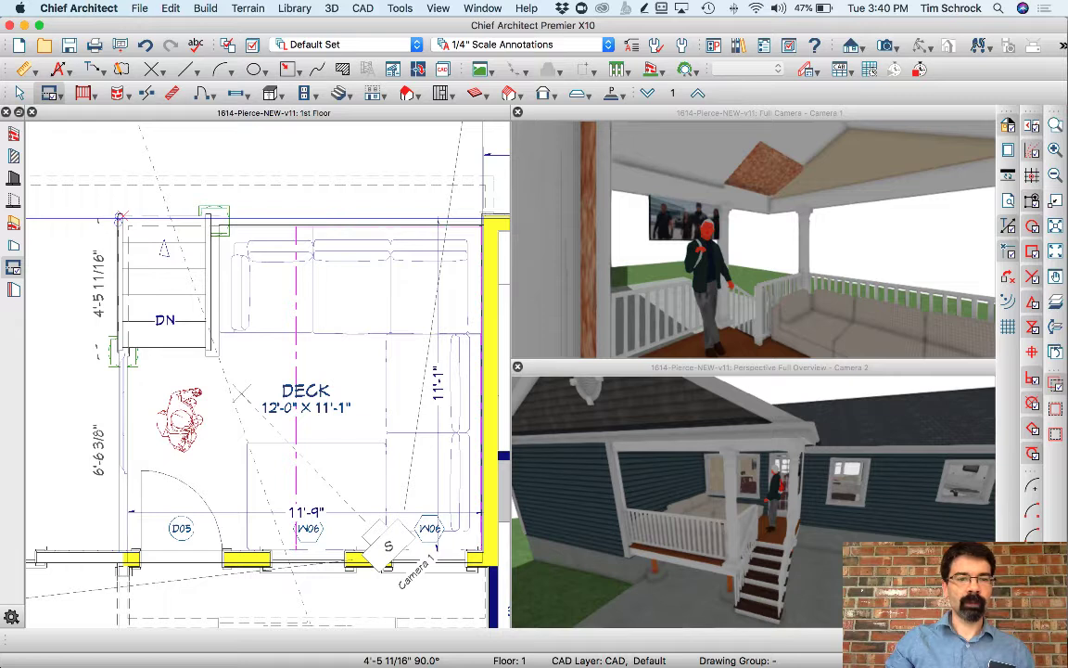
left_click_drag(119, 218, 119, 217)
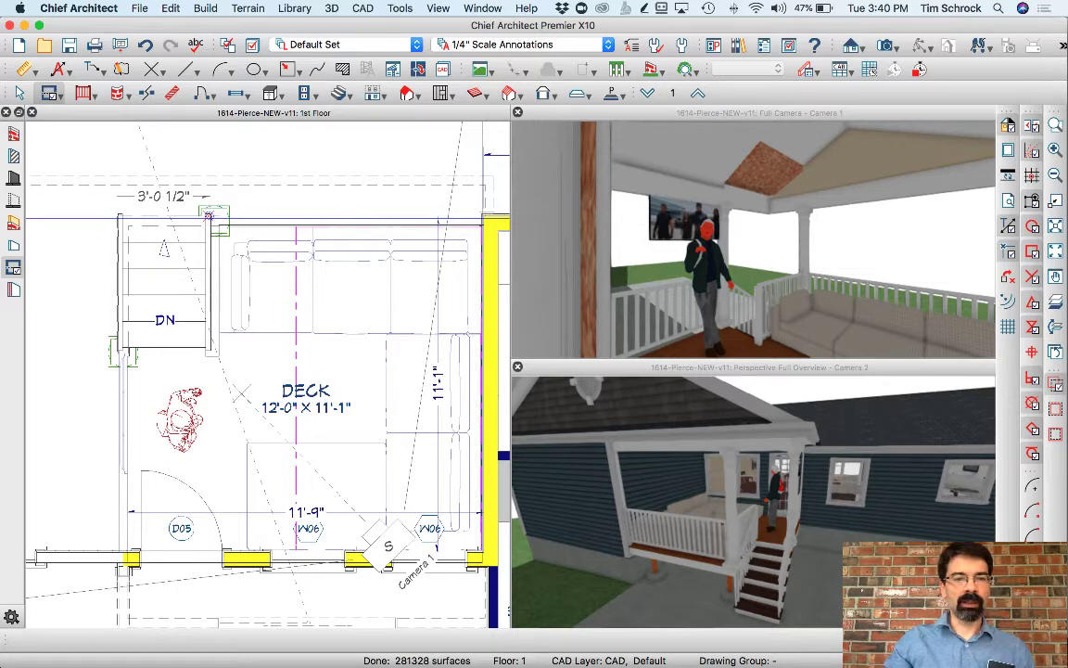
left_click_drag(208, 216, 208, 215)
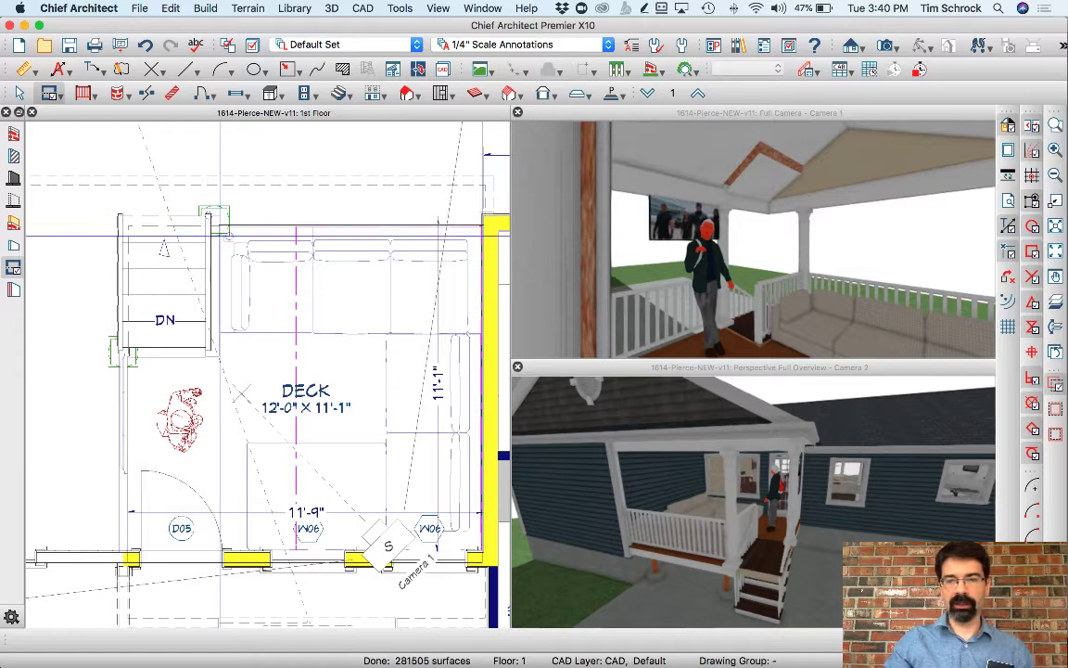
Select the enclosed stair room in the plan and turn off Floor Under This Room in its structure settings
left_click(762, 494)
left_click_drag(761, 493, 759, 478)
scroll(755, 541, "up", 5)
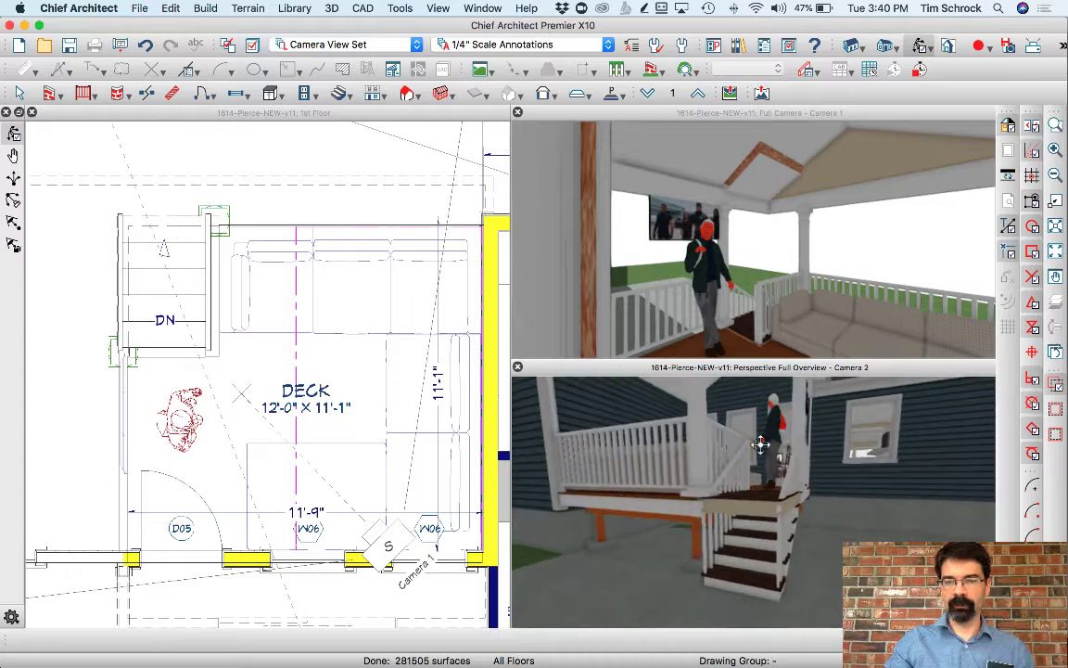
left_click(766, 174)
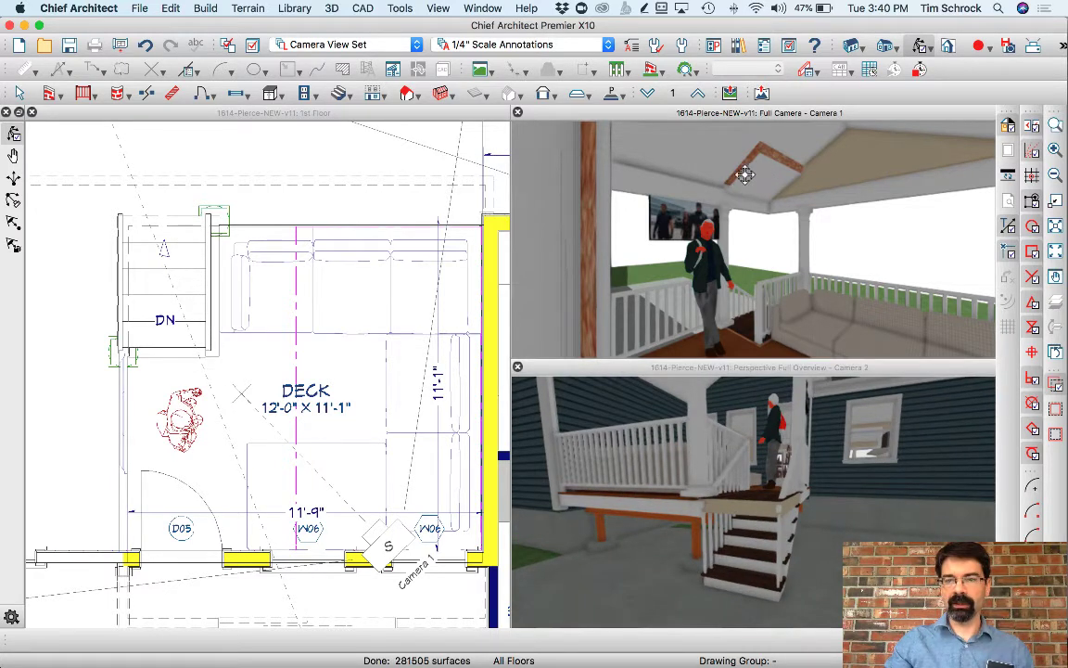
left_click(165, 292)
key("space")
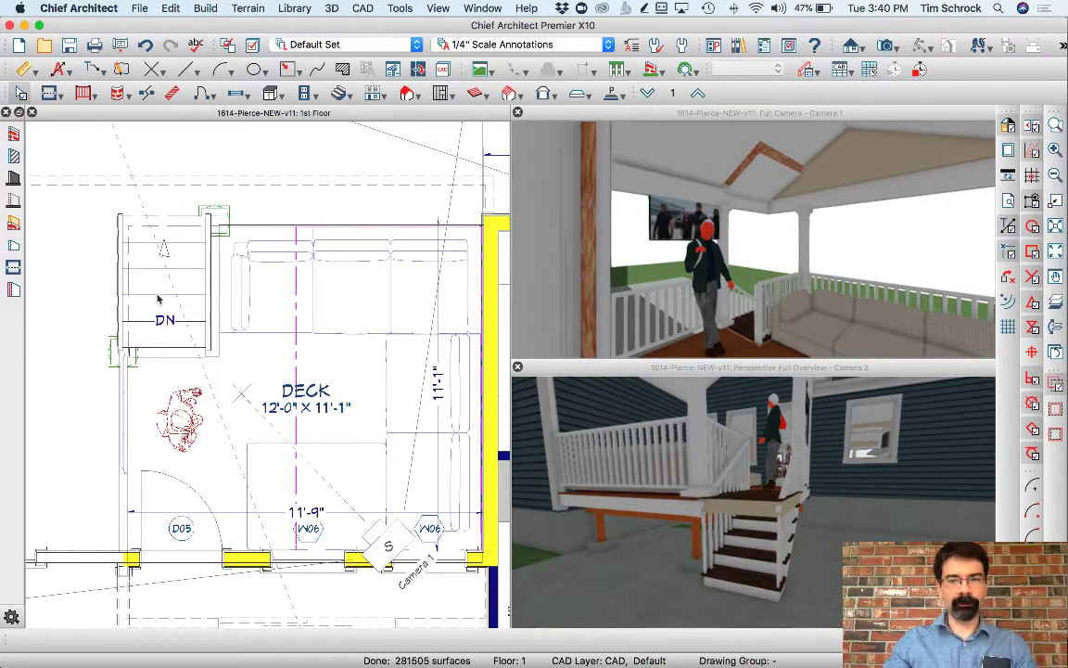
left_click(158, 294)
key("Tab")
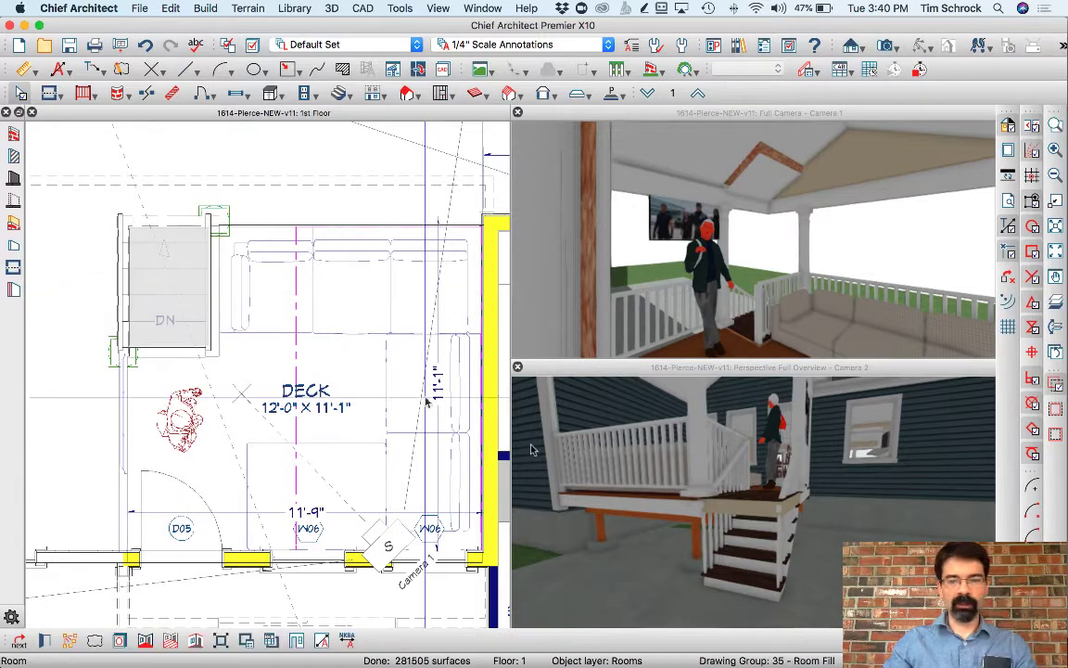
double_click(183, 296)
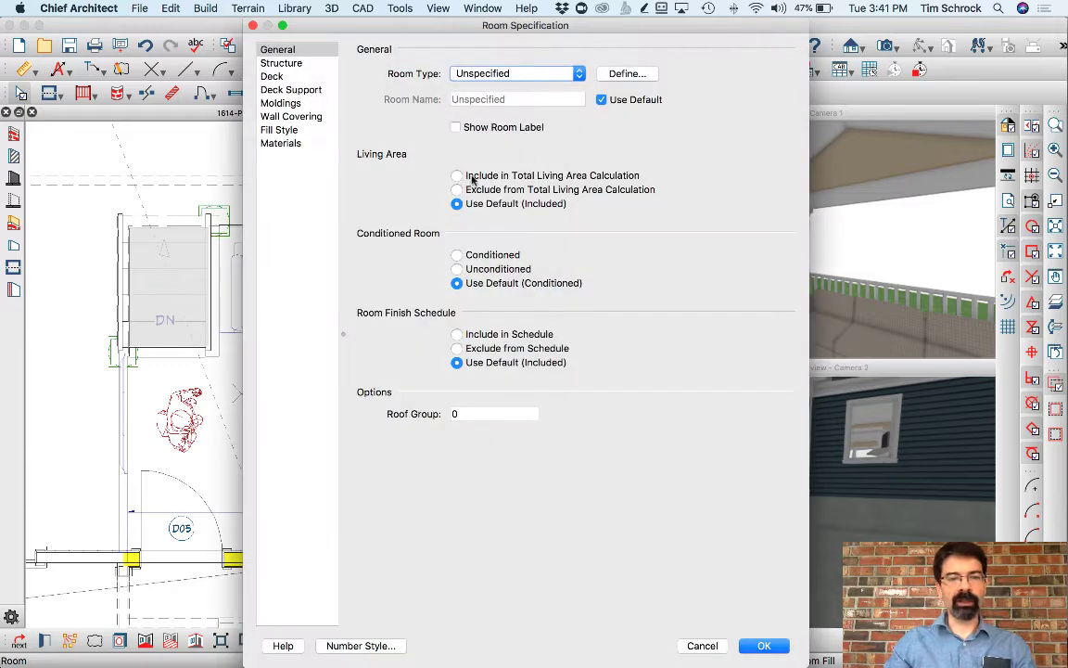
left_click(289, 64)
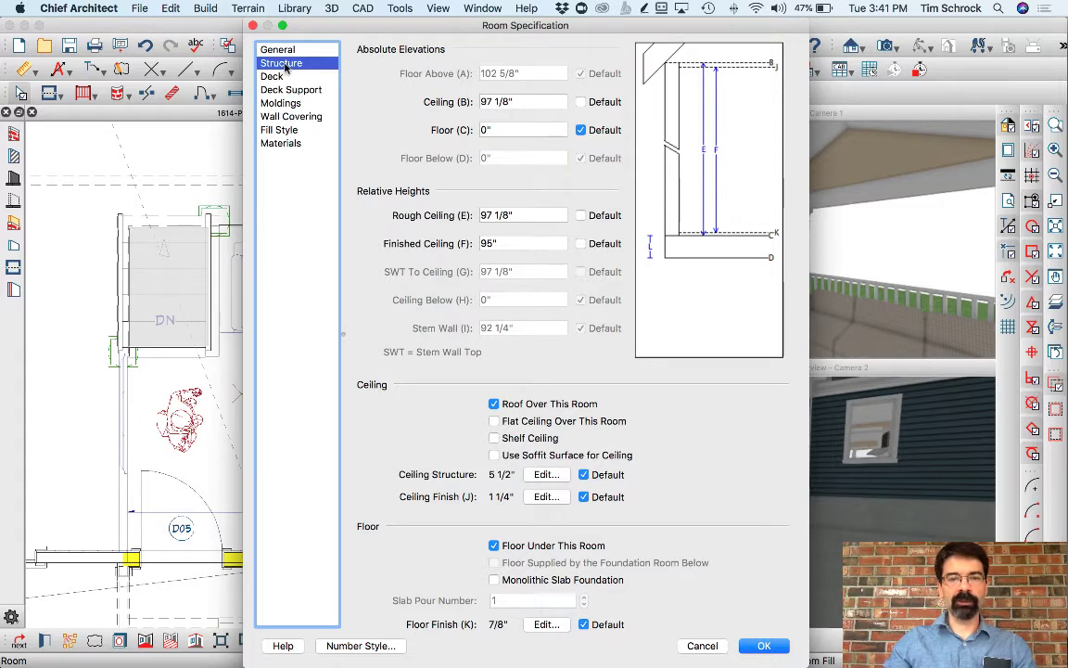
left_click(494, 545)
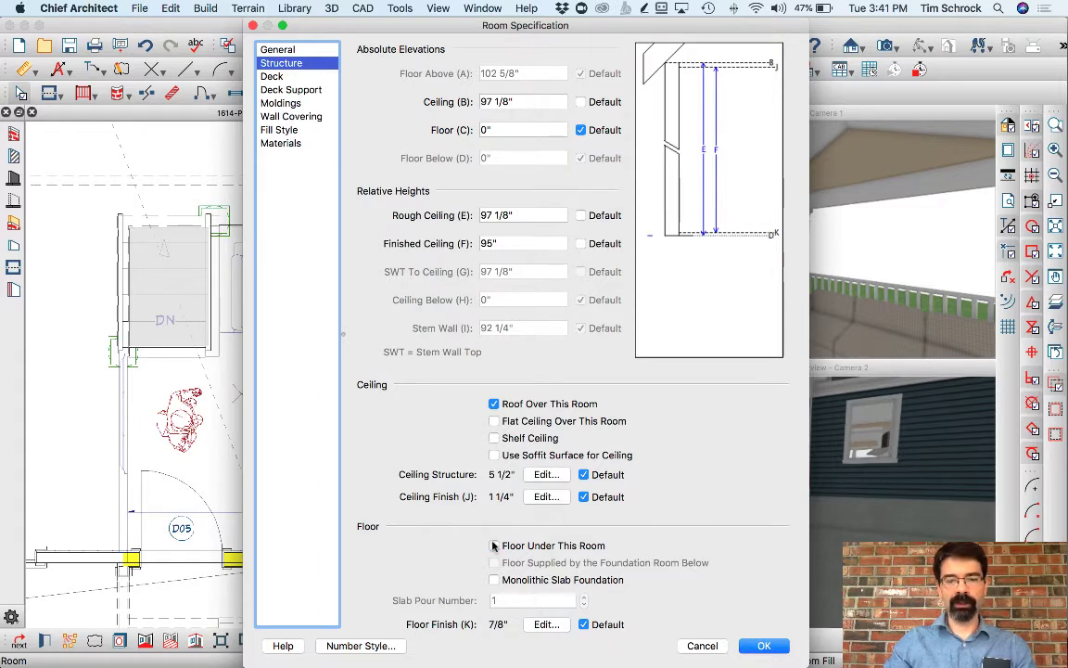
left_click(763, 645)
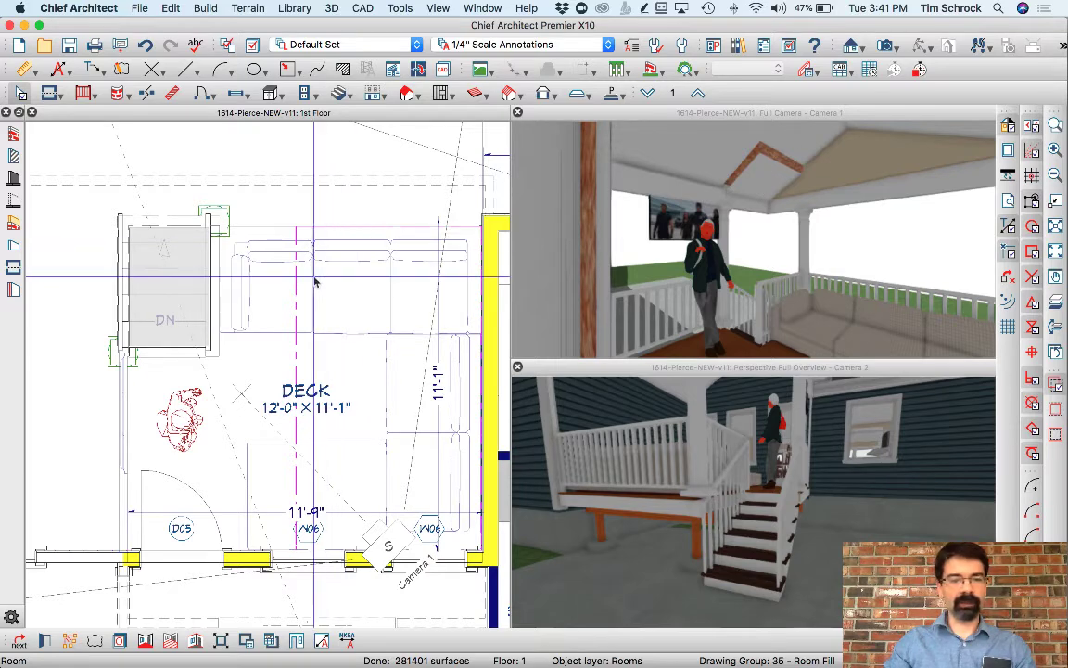
Make the stair room a Deck without a room label, and disable its deck beams, posts and post footings
double_click(37, 580)
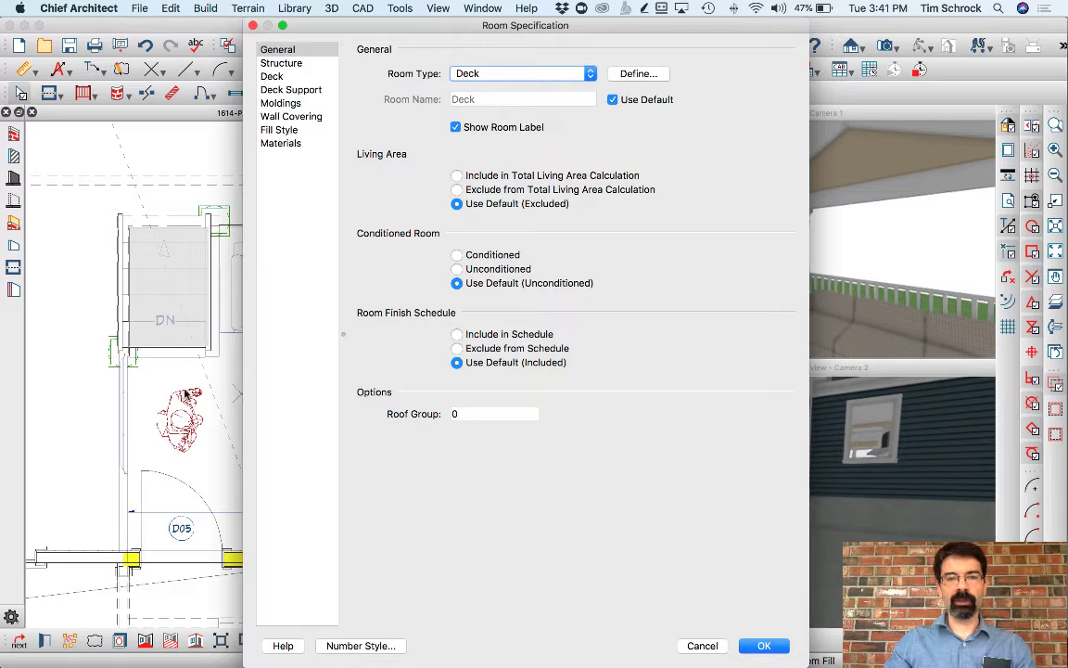
left_click(508, 130)
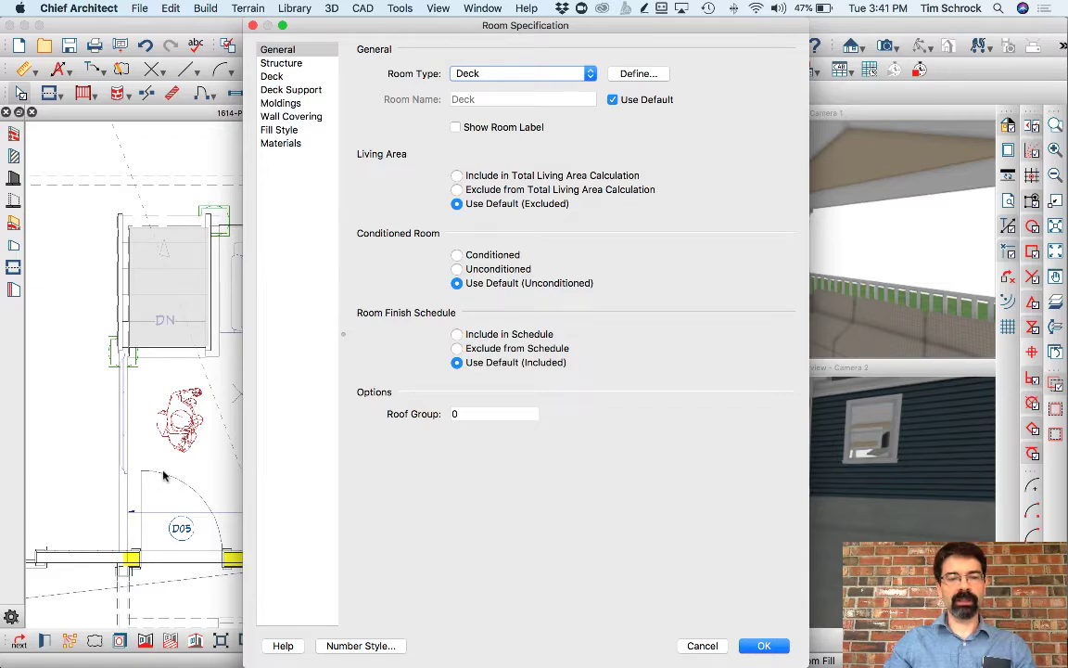
left_click(295, 90)
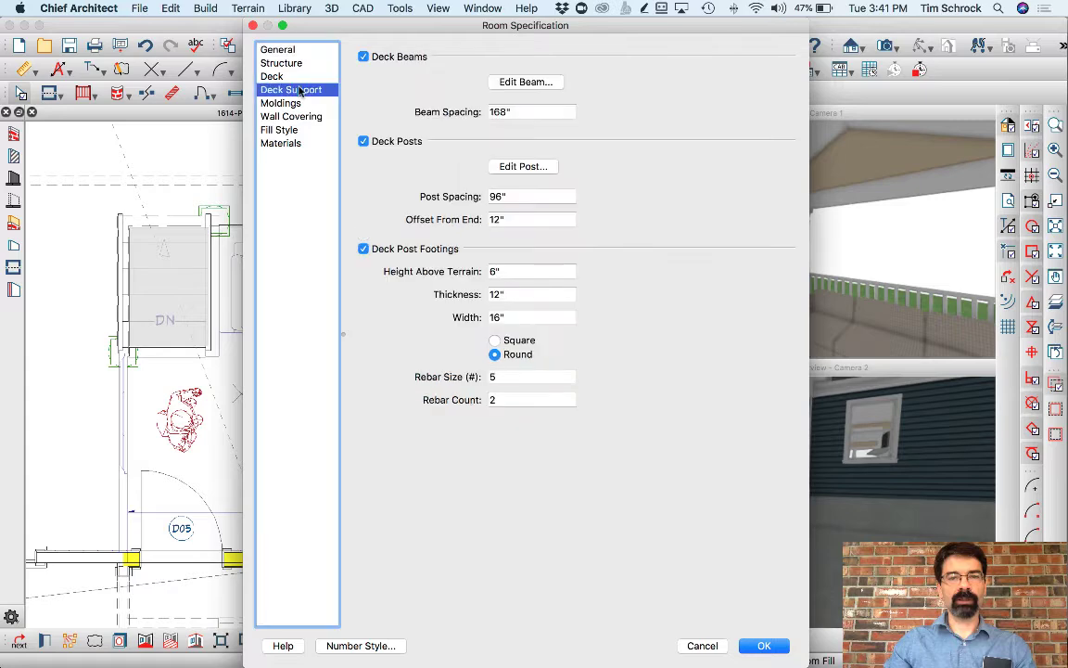
left_click(397, 60)
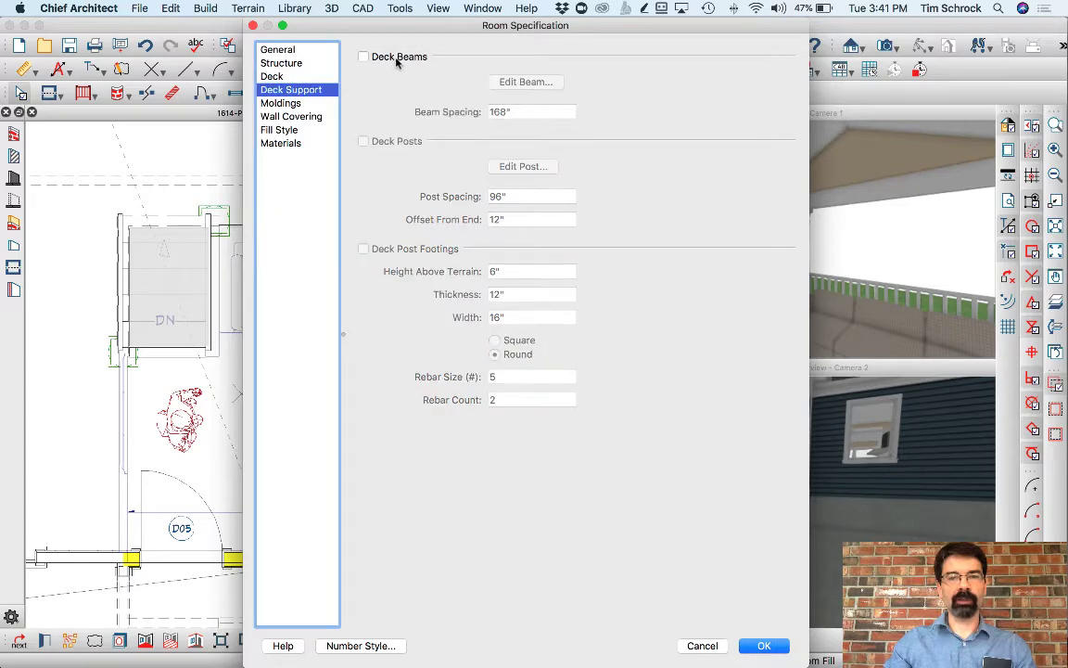
left_click(258, 75)
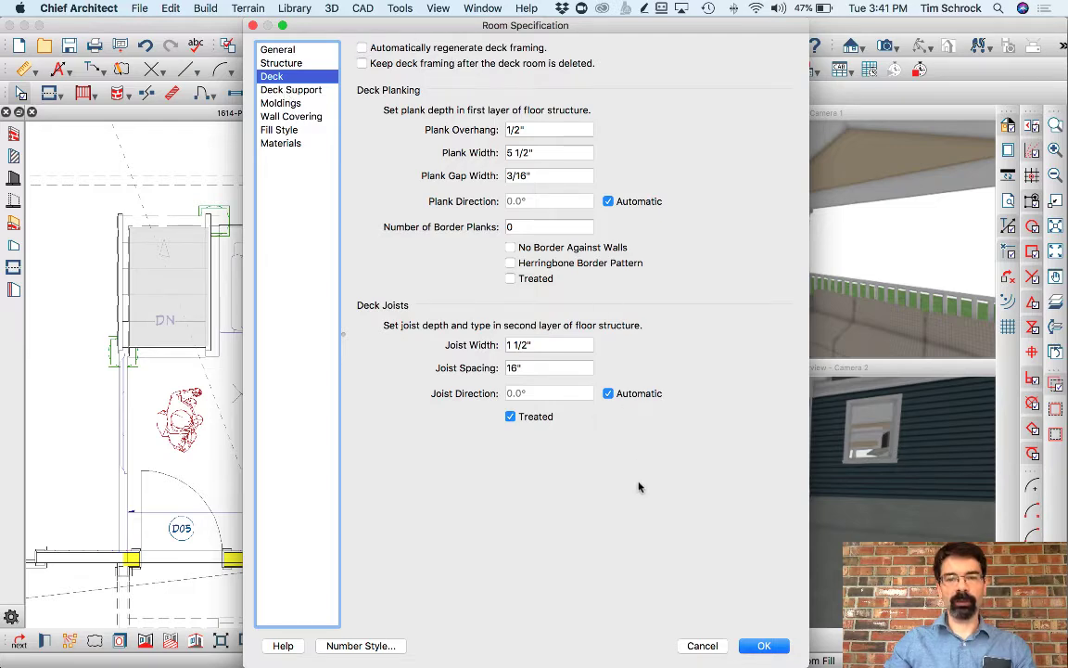
left_click(764, 645)
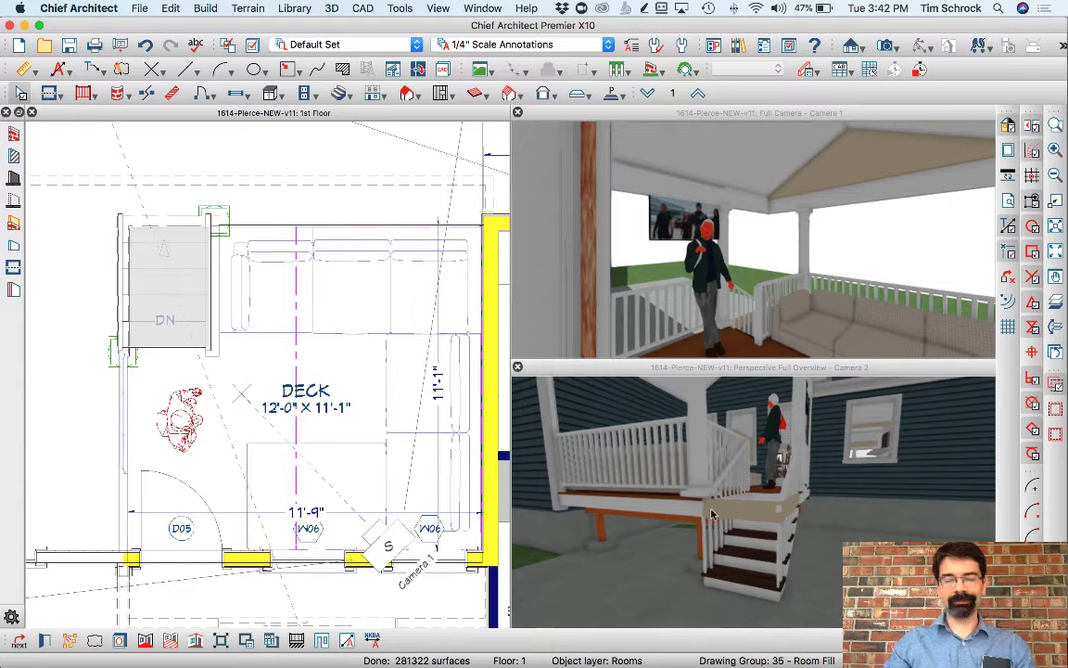
Select the two room dividers along the stairs' outer side and lower end together, and open their wall specification
left_click(757, 513)
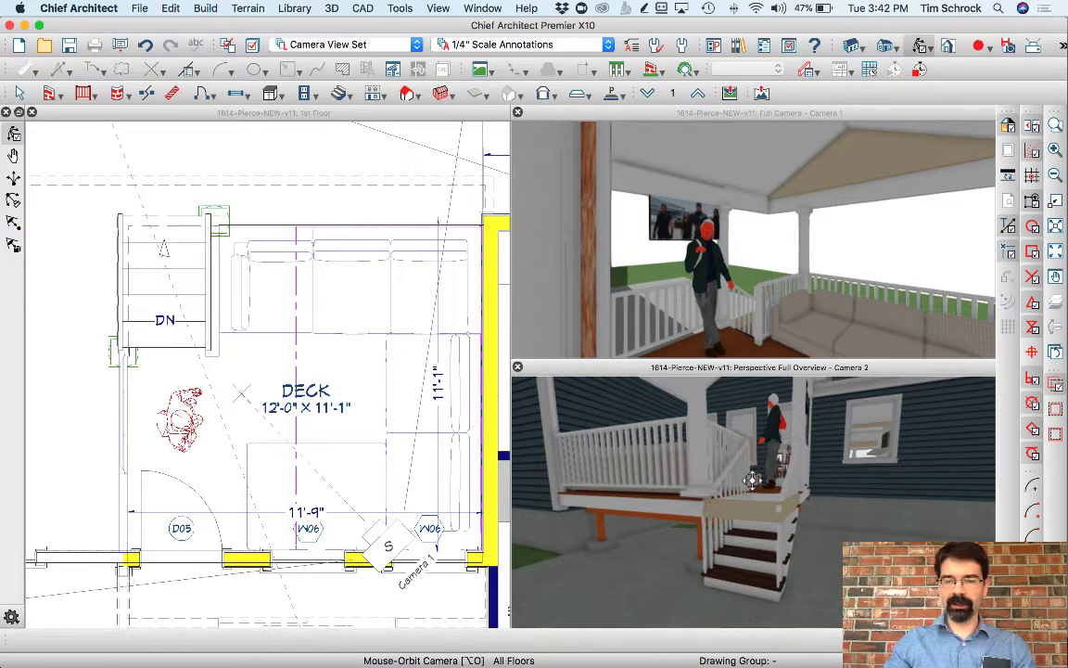
left_click_drag(757, 514, 655, 444)
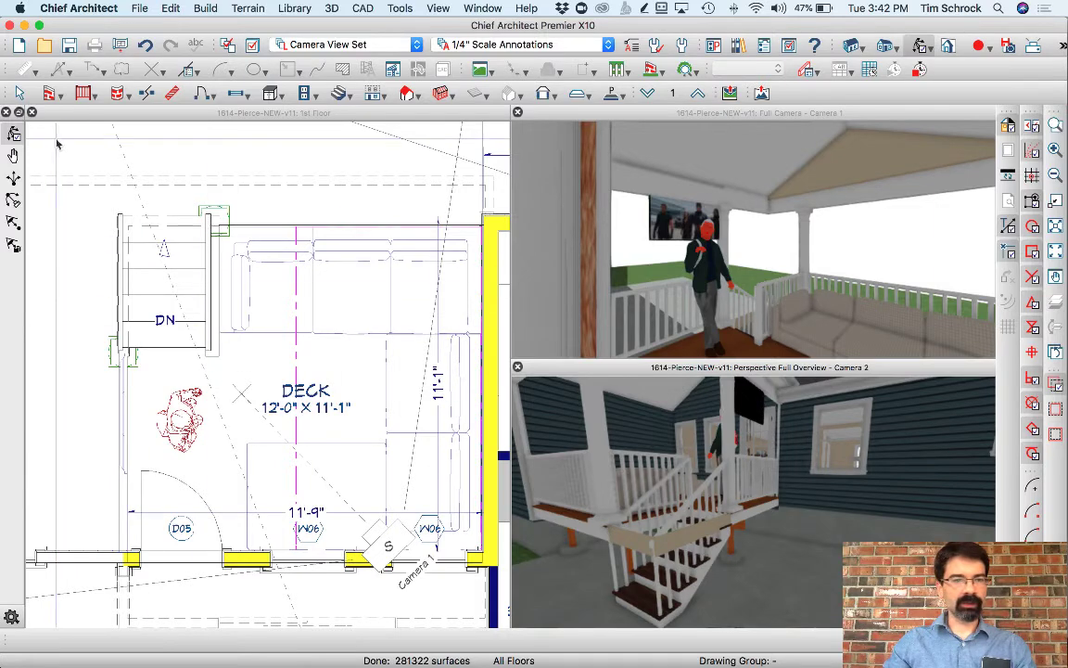
left_click(48, 93)
left_click(112, 237)
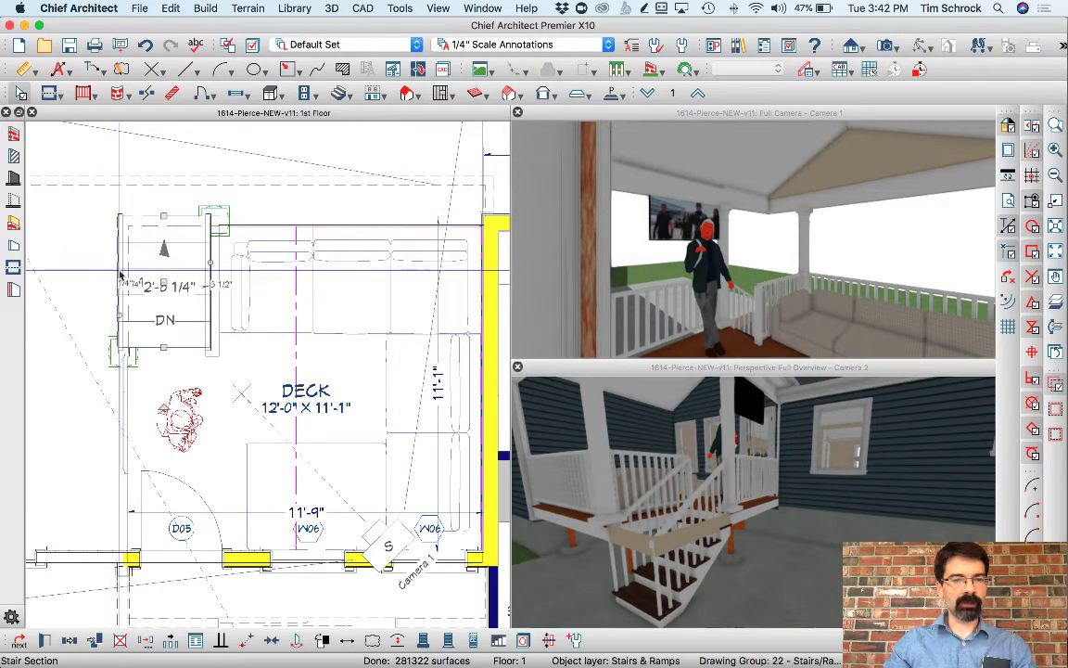
left_click(14, 133)
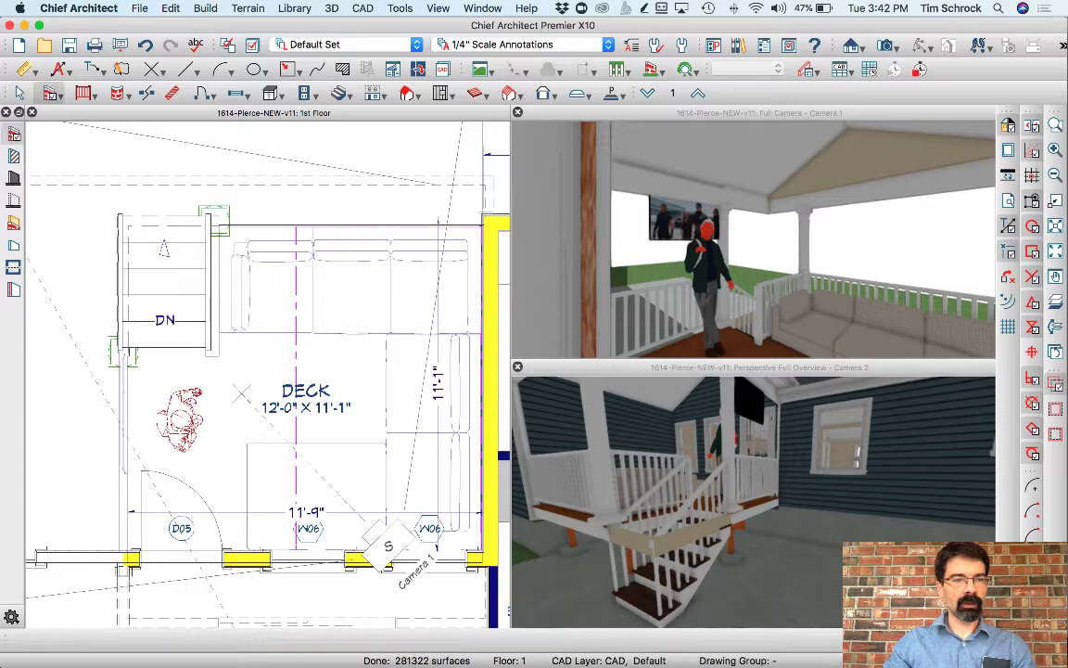
left_click(123, 273)
left_click(159, 238)
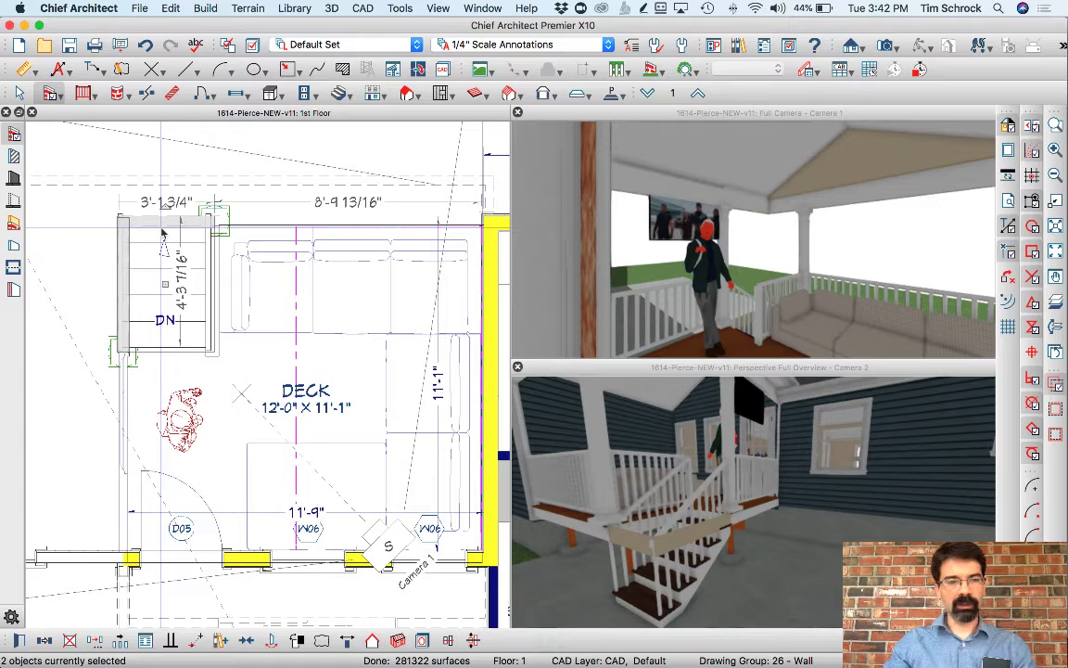
double_click(145, 210)
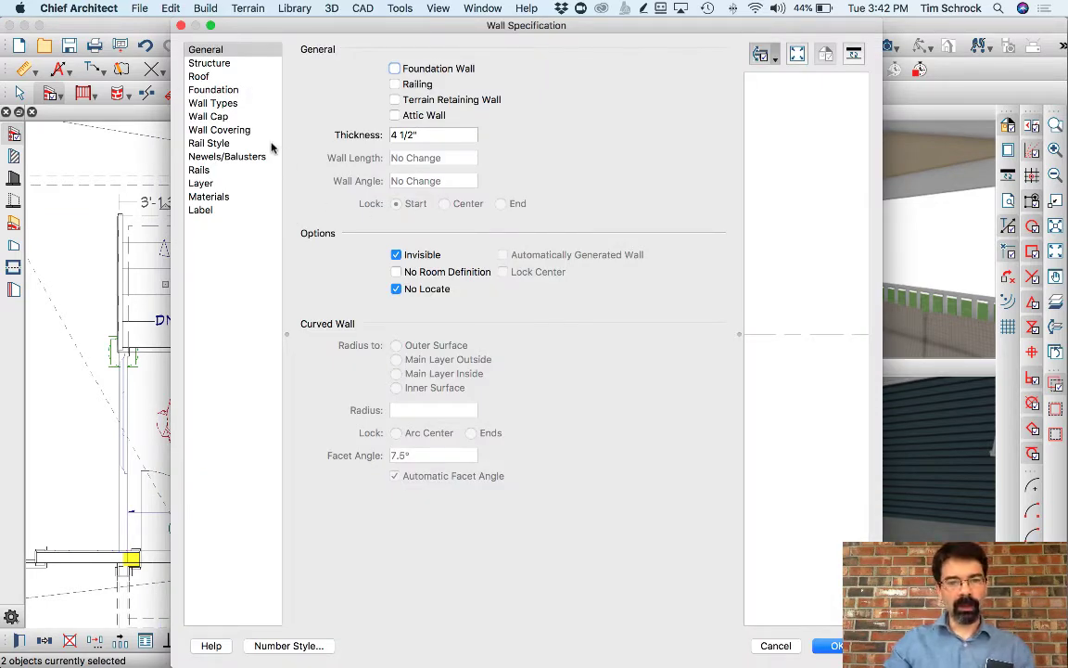
Turn the two selected room dividers around the stairs into railings by enabling Specify Railing in their rail style settings
left_click(224, 90)
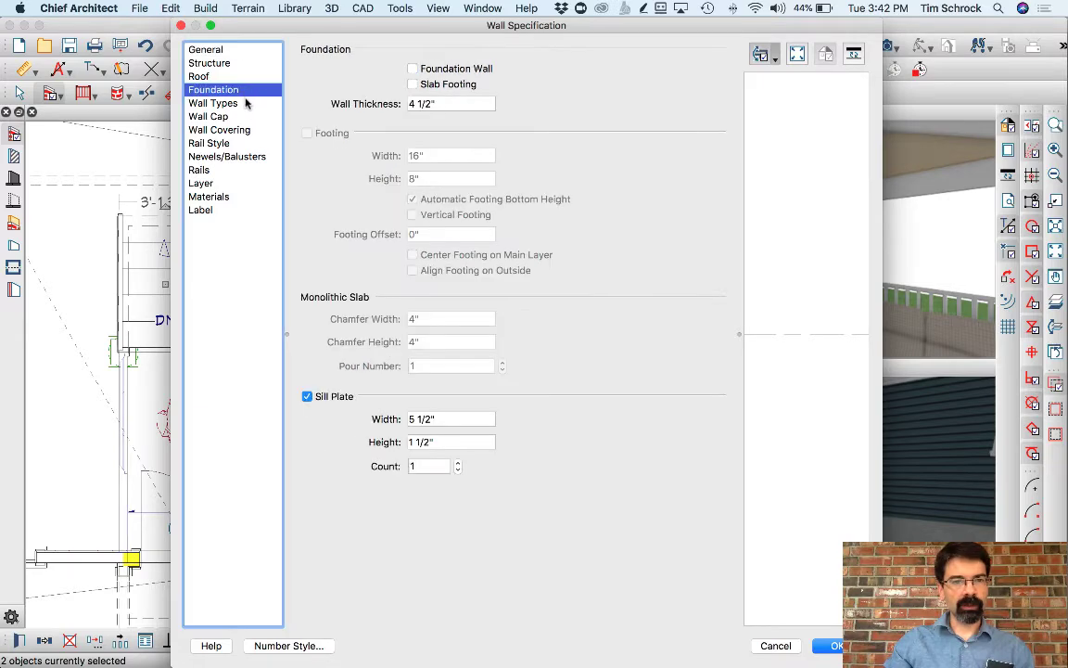
left_click(244, 104)
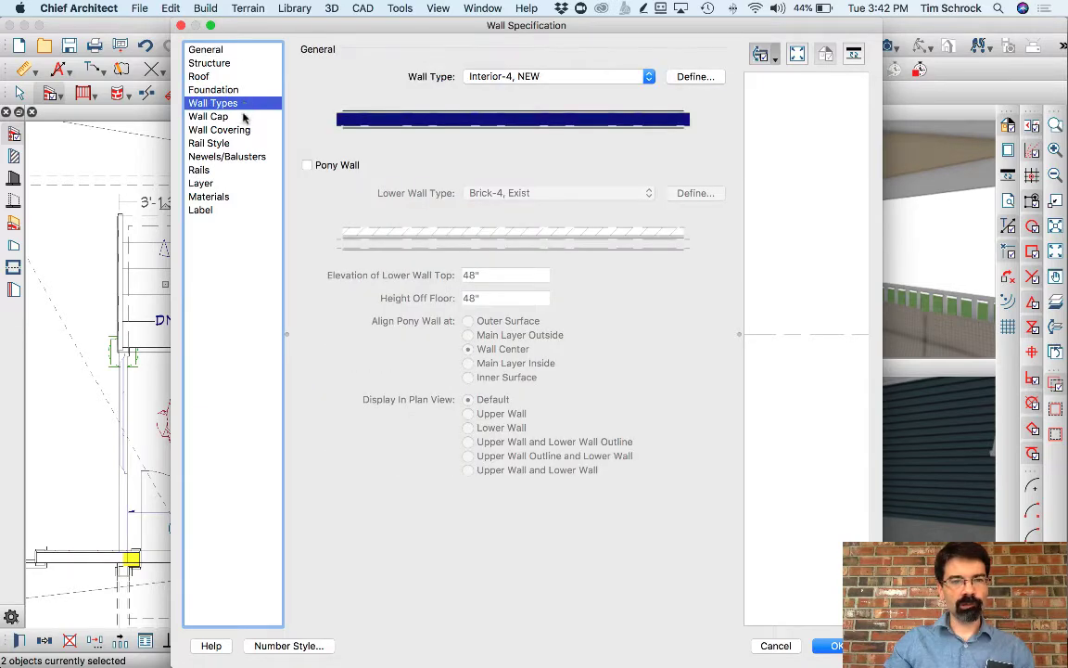
left_click(244, 117)
left_click(247, 132)
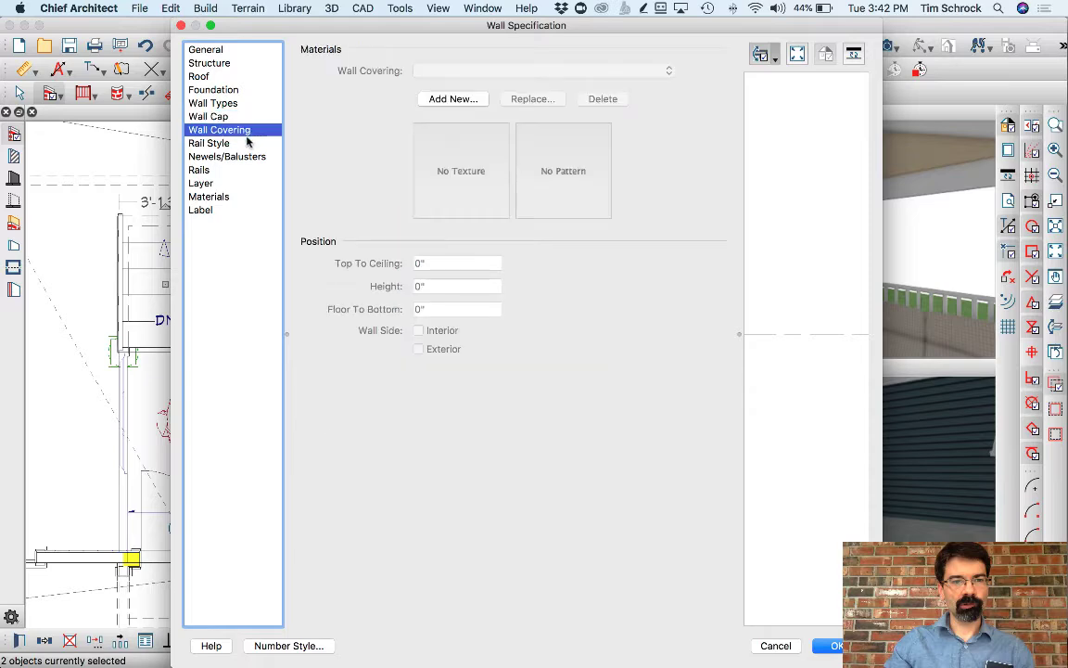
left_click(247, 144)
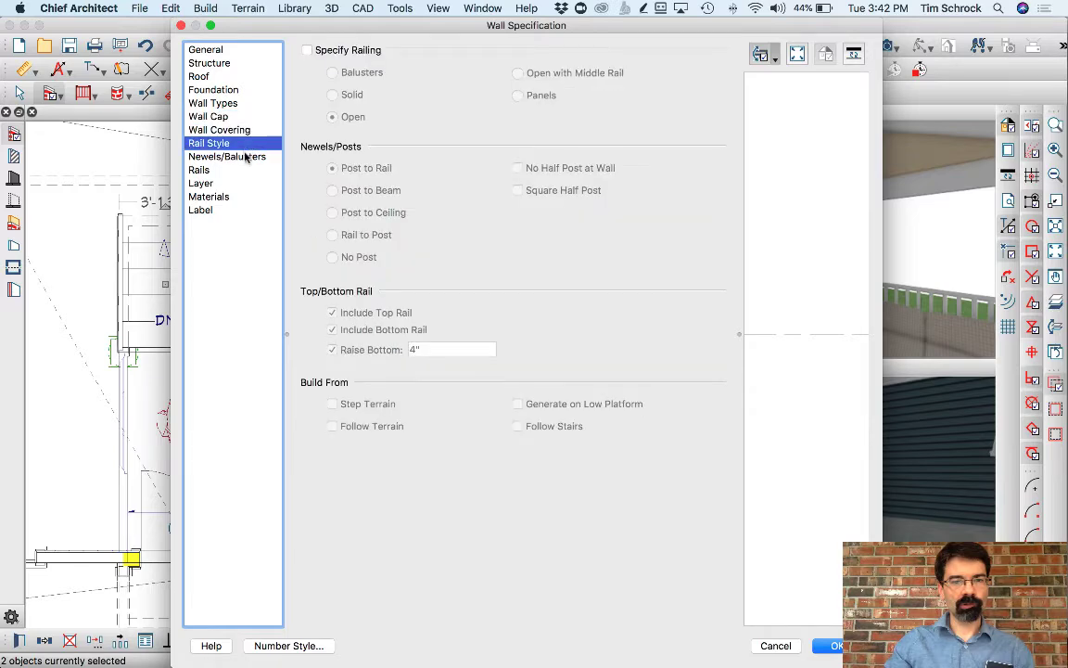
left_click(246, 157)
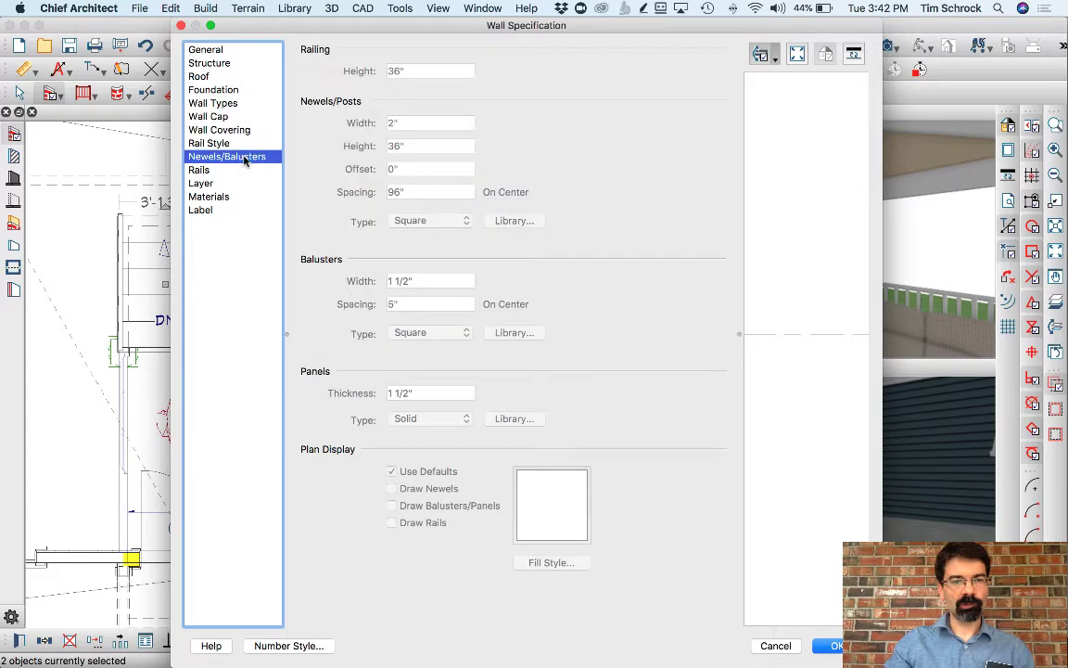
left_click(247, 145)
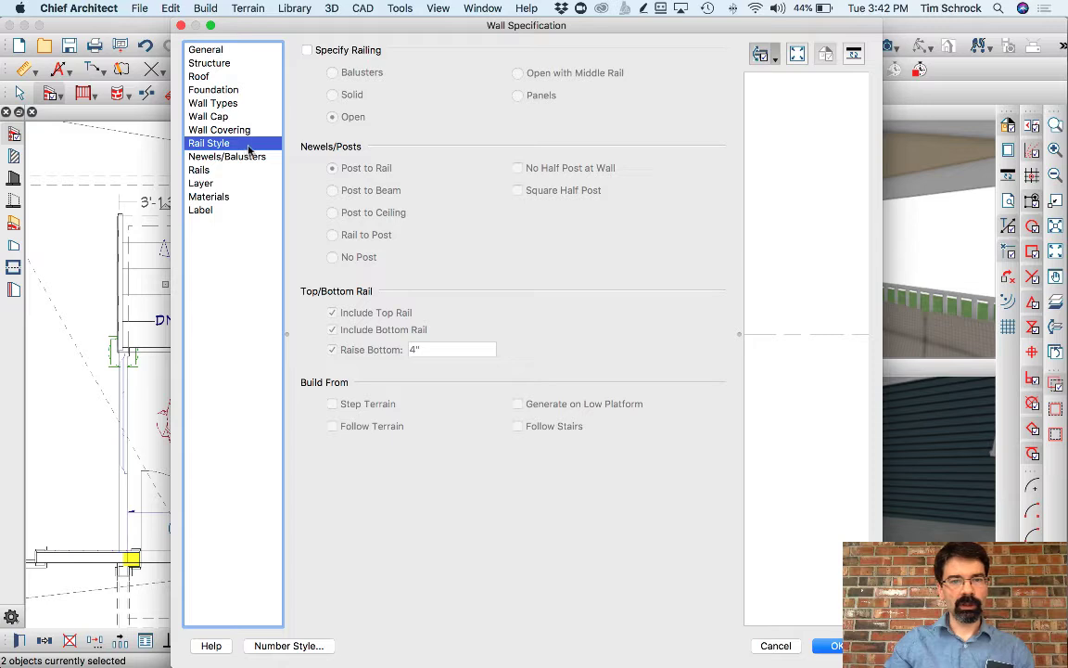
left_click(312, 50)
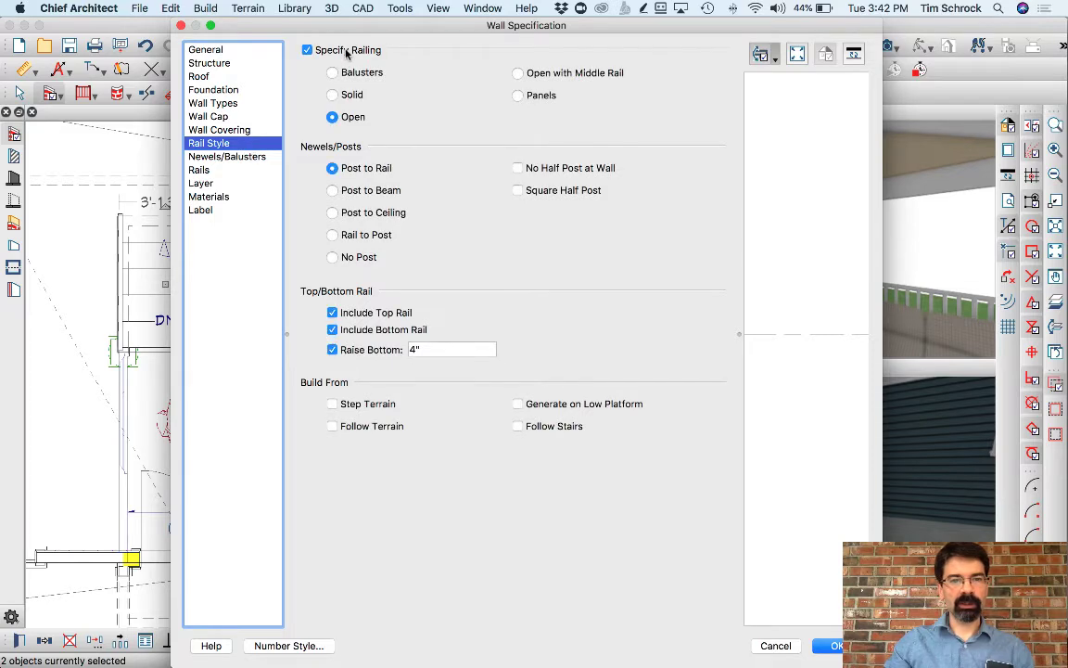
left_click(230, 50)
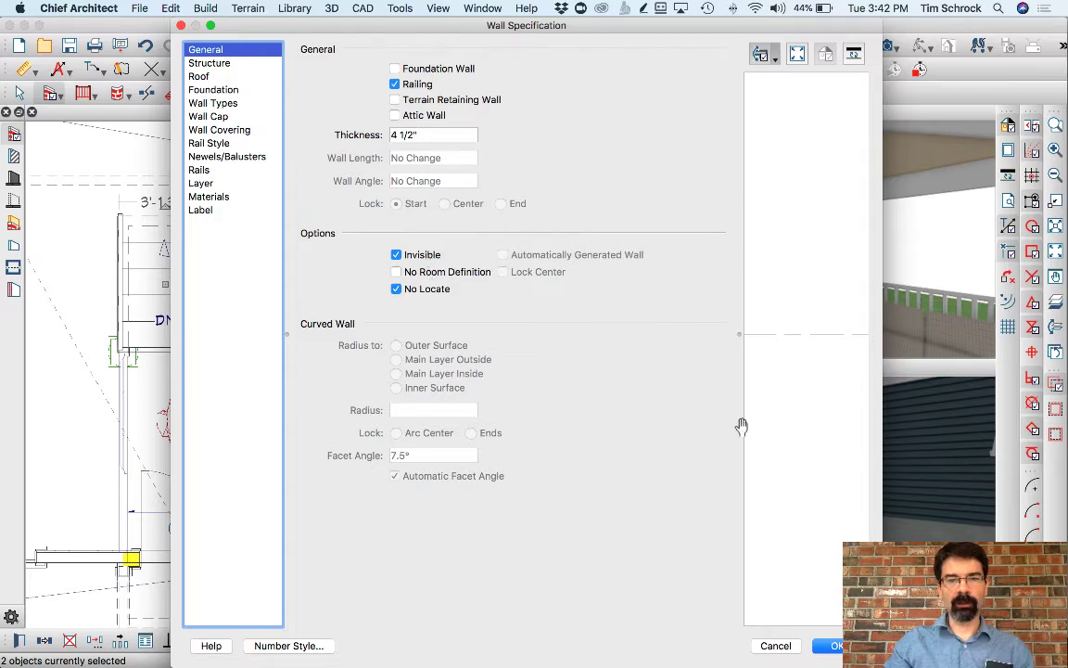
key("Return")
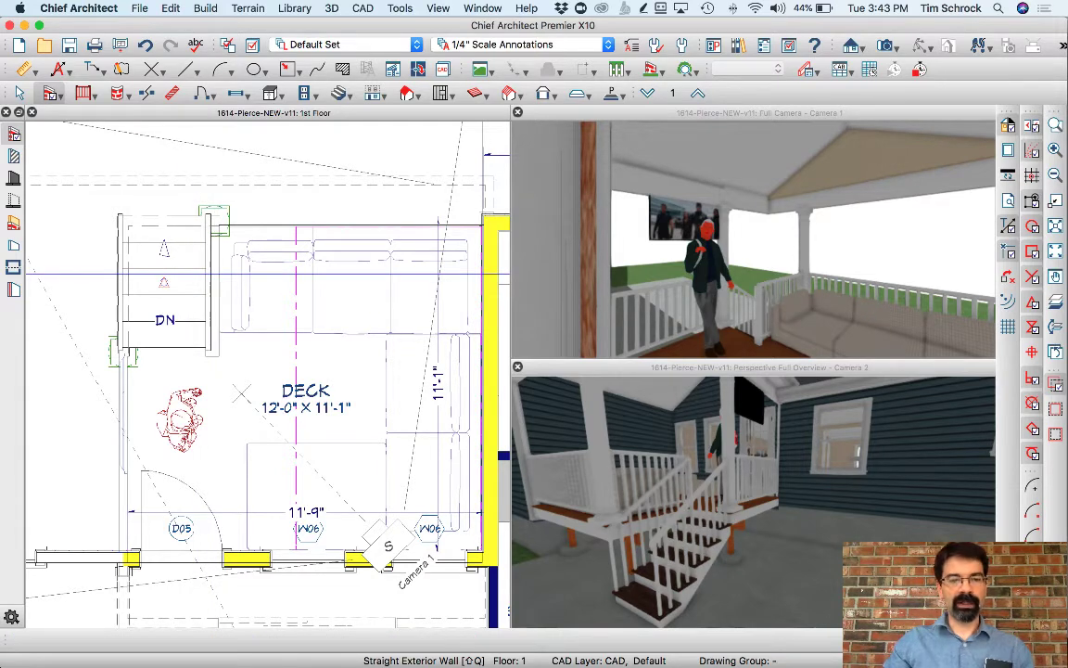
Select the stair room again, check its deck support settings, and turn off Floor Under This Room in its structure settings
key("space")
left_click(165, 279)
left_click(165, 279)
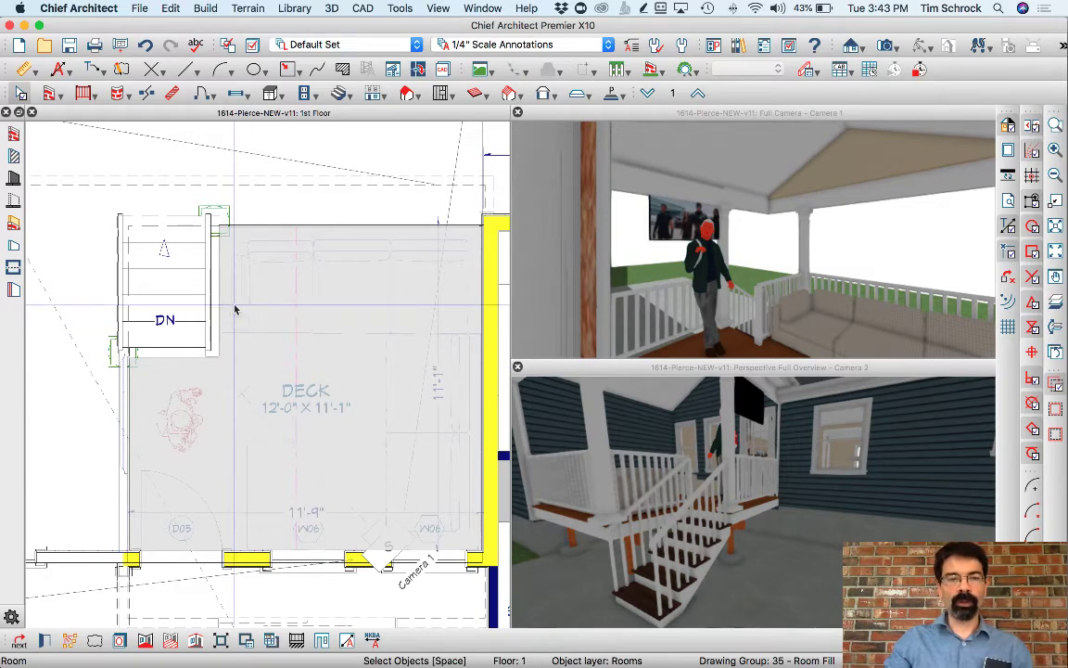
left_click(180, 273)
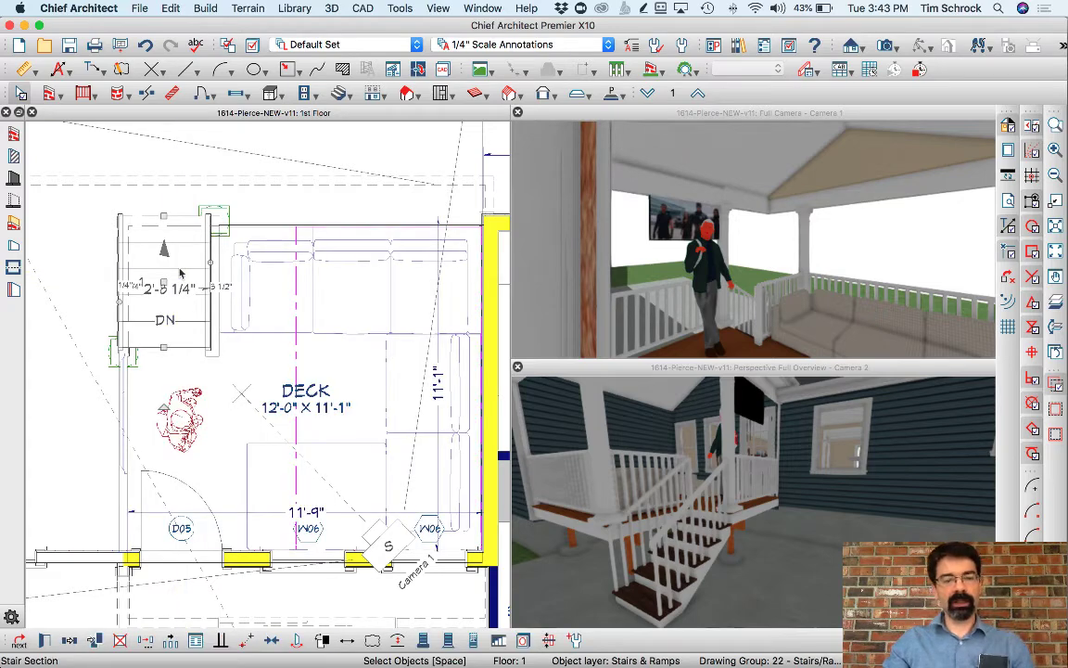
left_click(181, 273)
double_click(179, 271)
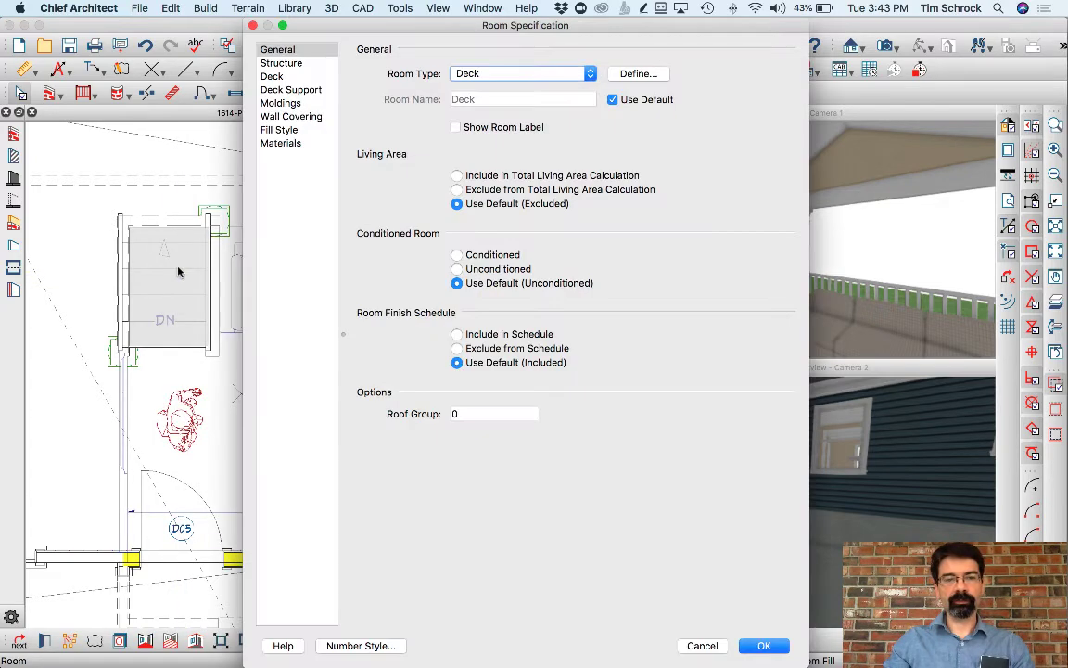
left_click(272, 76)
left_click(290, 89)
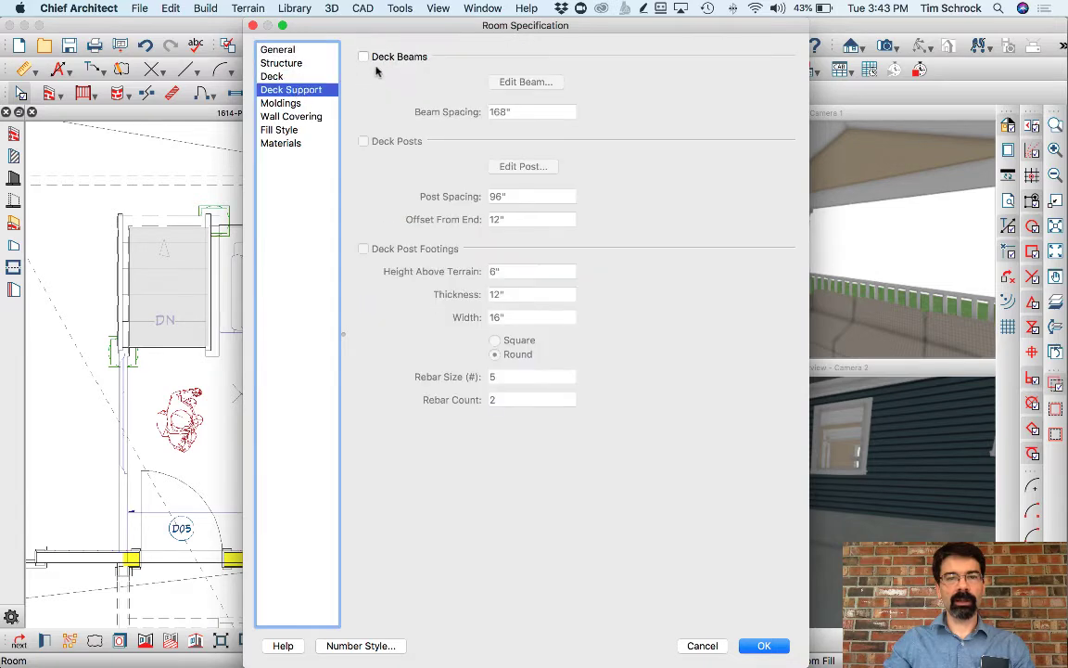
left_click(270, 63)
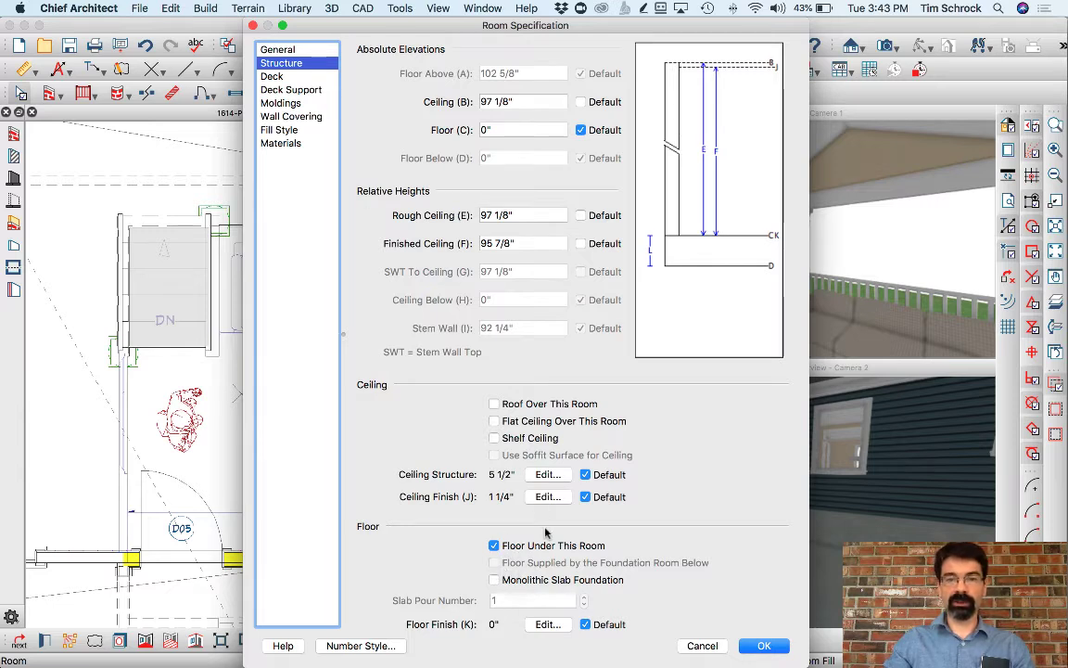
left_click(494, 546)
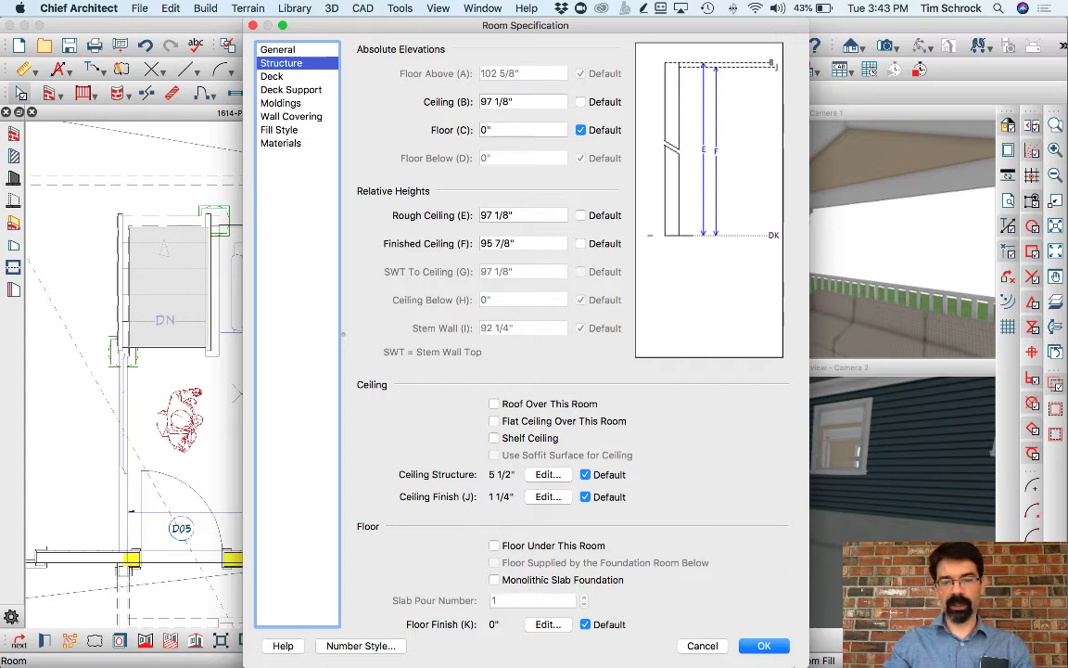
left_click(761, 645)
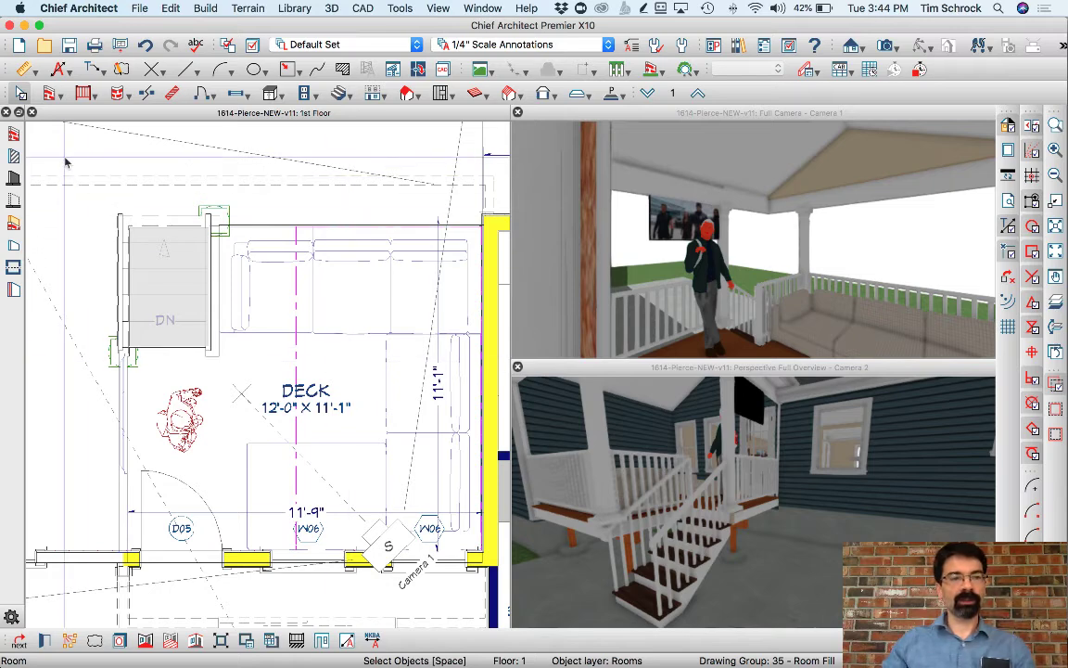
Select the two railing dividers around the stairs together and review their general and structure settings
left_click(49, 94)
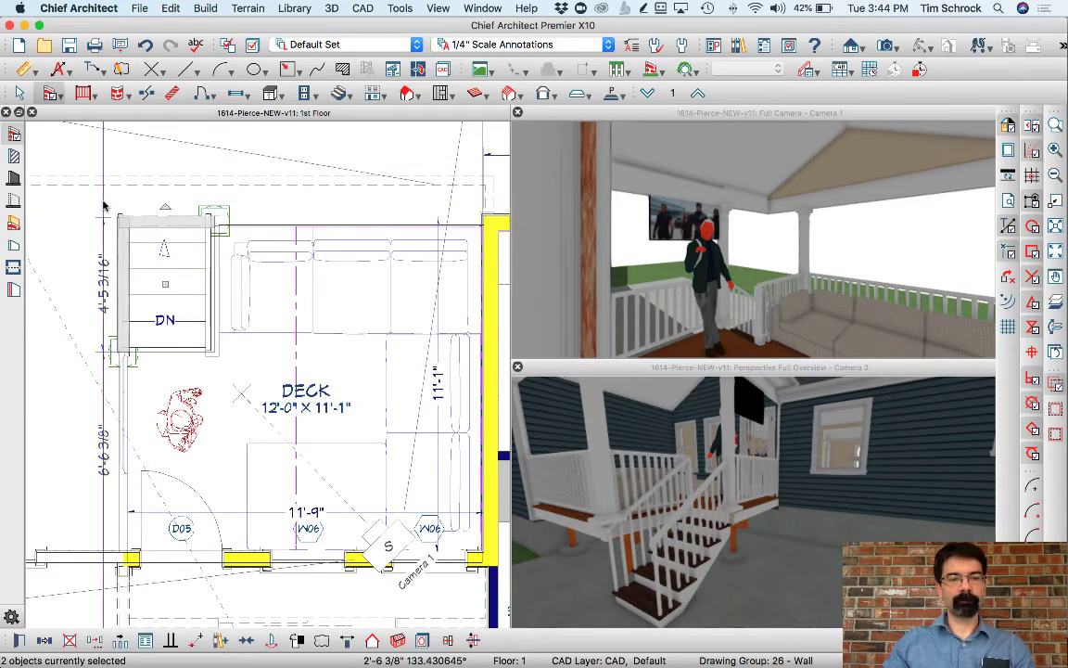
double_click(103, 206)
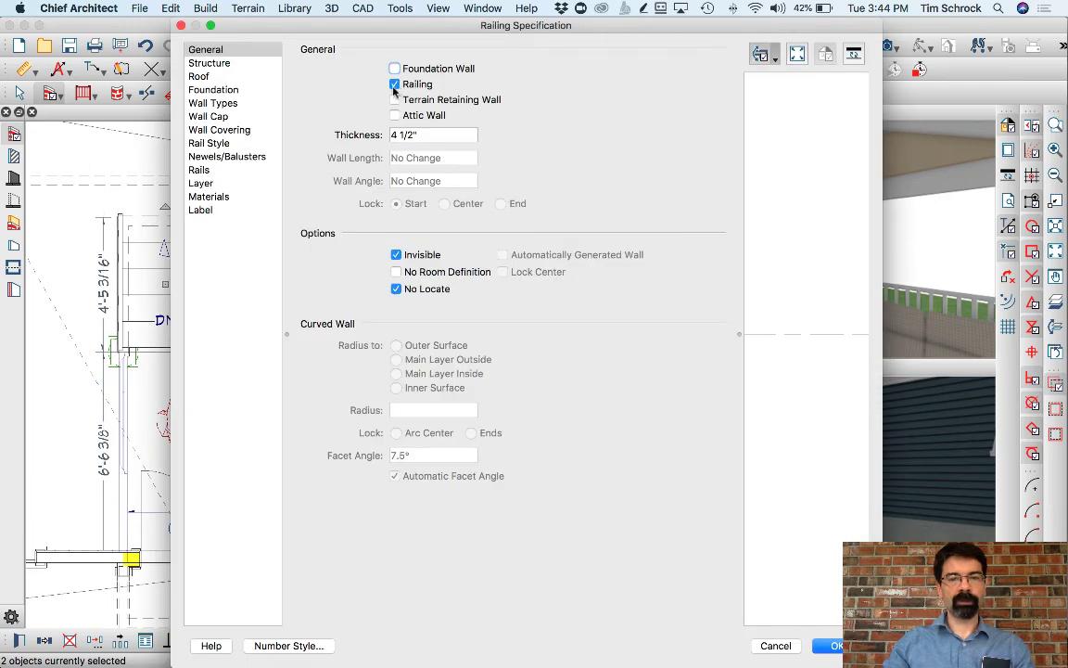
left_click(221, 65)
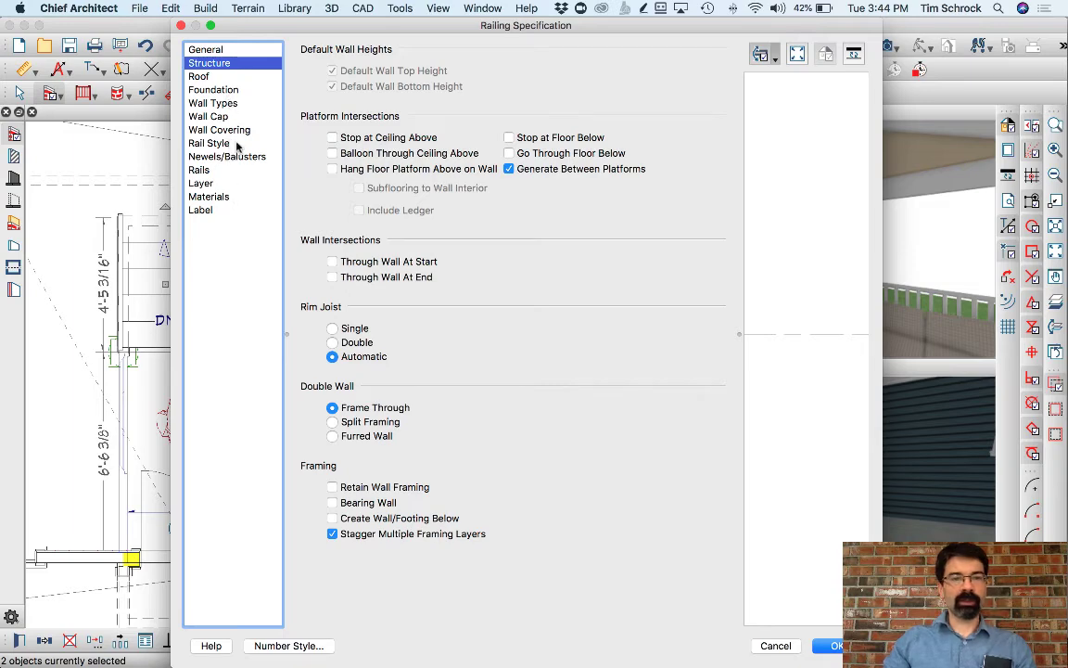
left_click(830, 646)
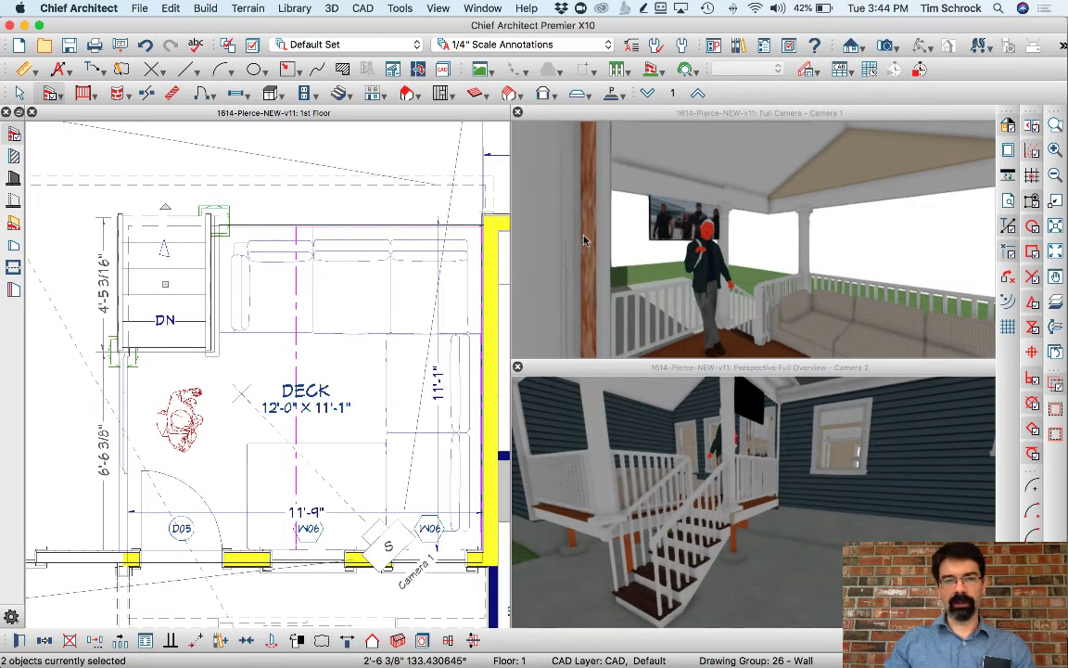